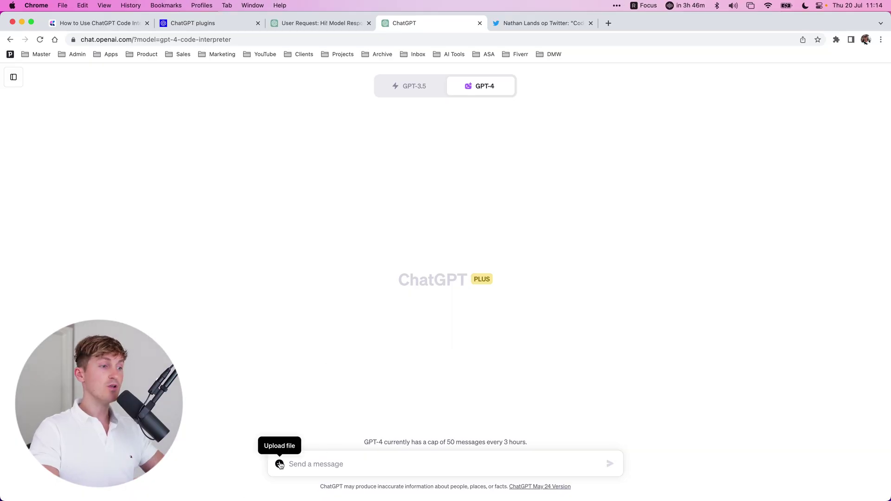
- Attach synthetic_customer_shopping_data.csv from the Downloads folder to a message
click(279, 465)
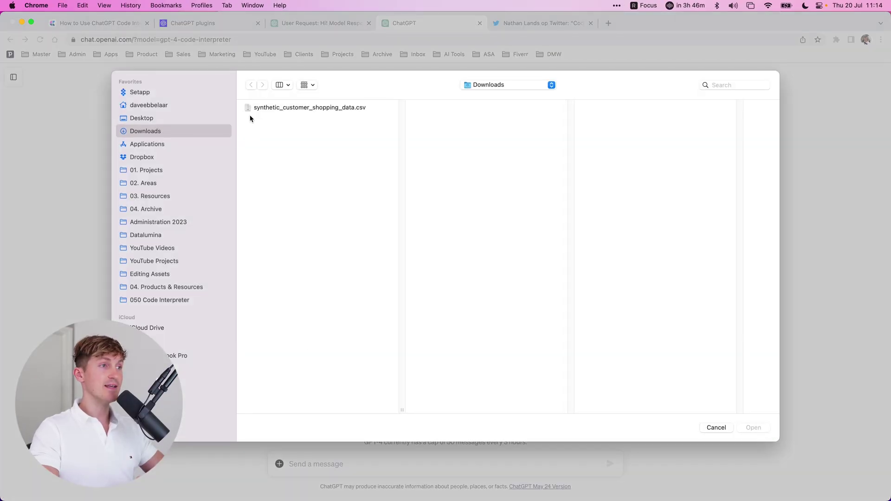
double_click(280, 112)
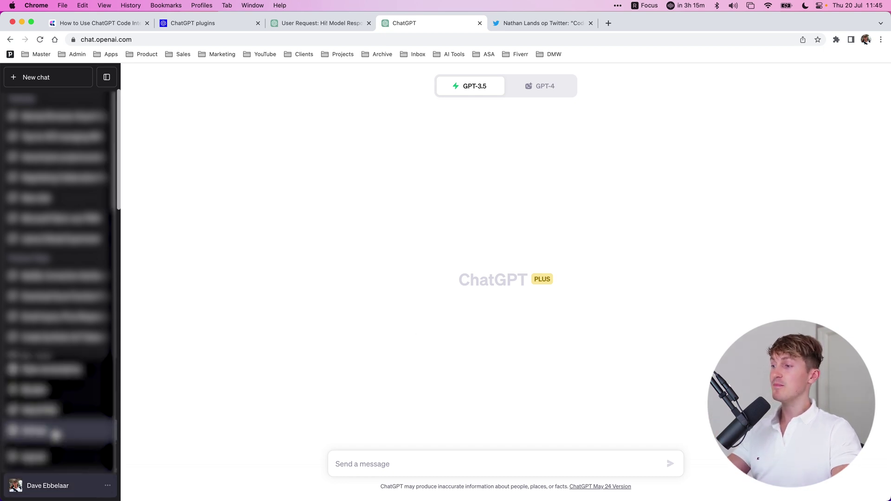
- Confirm Code Interpreter is enabled under Beta features, then switch the chat to GPT-4
click(56, 434)
click(331, 247)
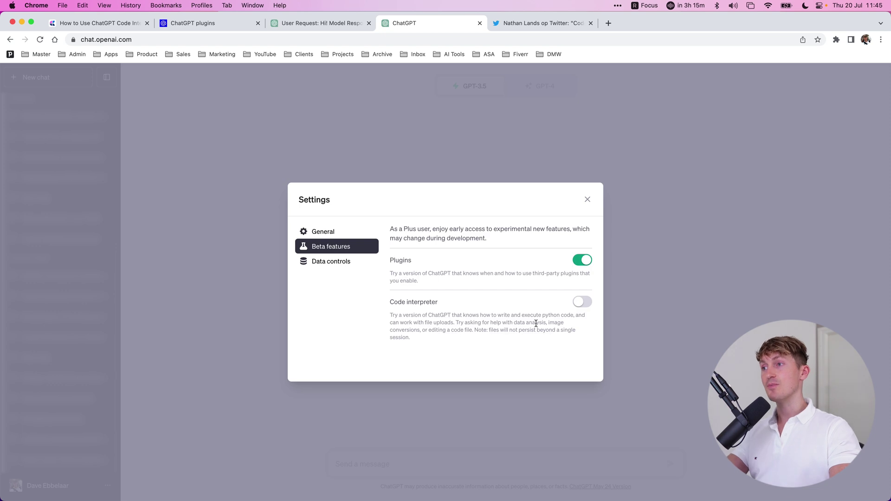
click(587, 199)
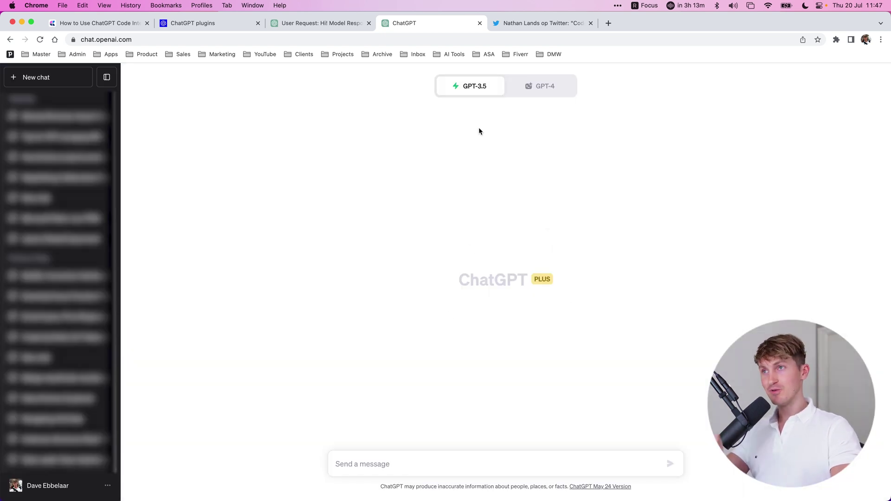
click(537, 88)
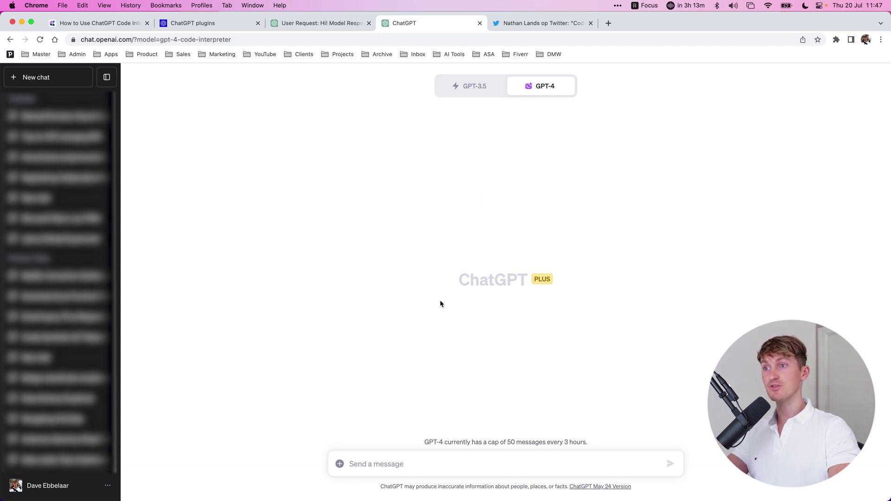
click(339, 464)
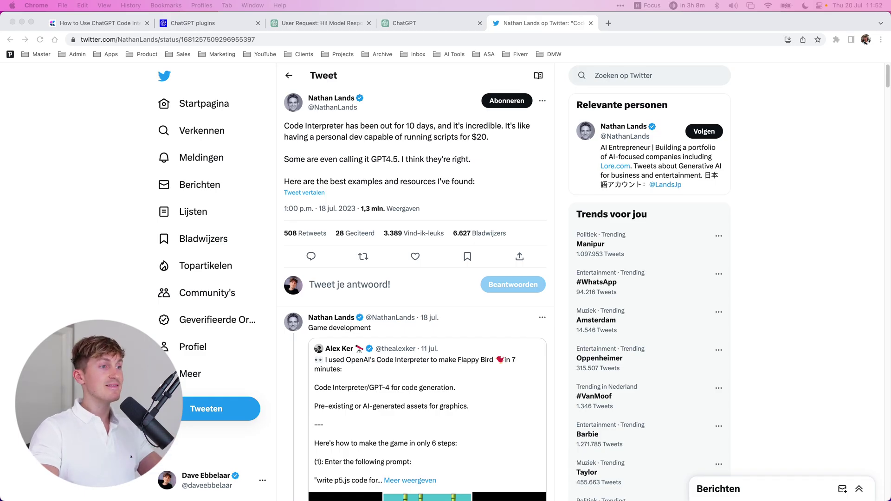
- Scroll down through the Twitter thread of Code Interpreter examples
scroll(397, 431, down, 5)
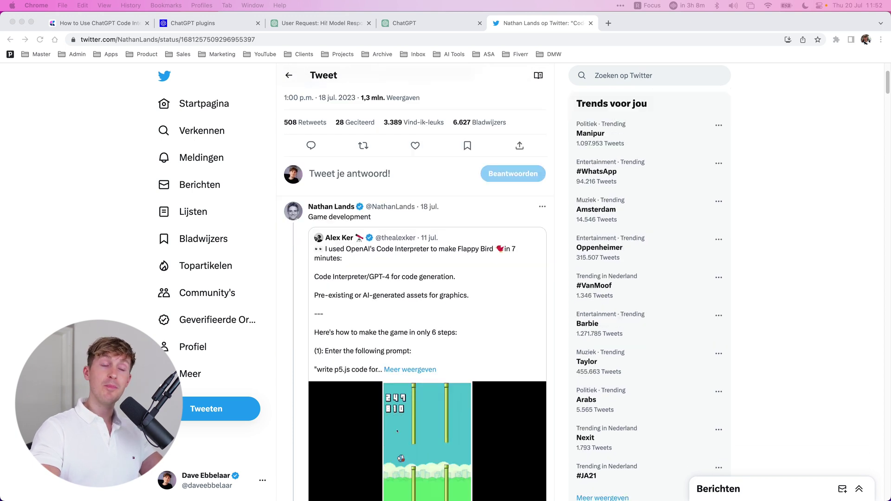
scroll(415, 297, down, 3)
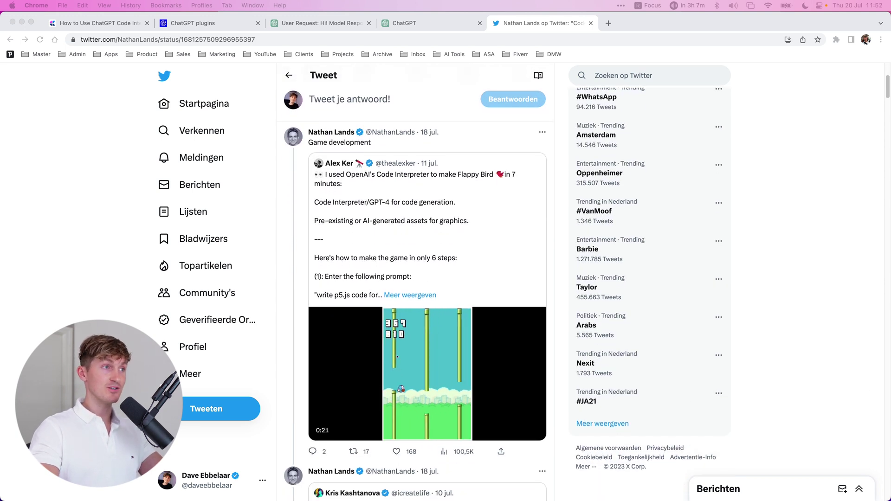
scroll(415, 297, down, 3)
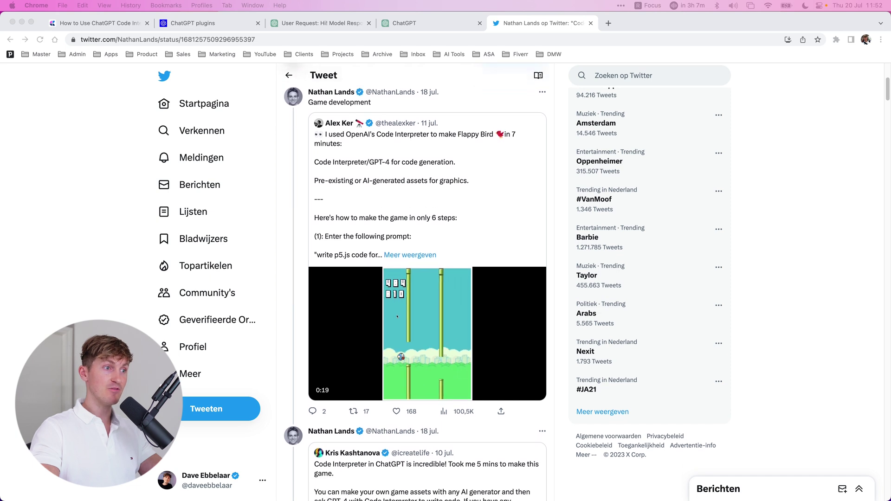
scroll(397, 286, down, 15)
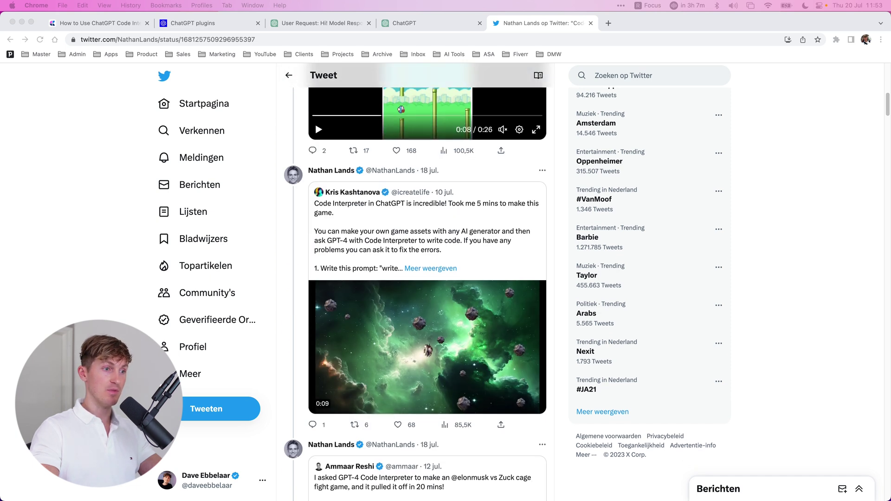
scroll(415, 297, down, 20)
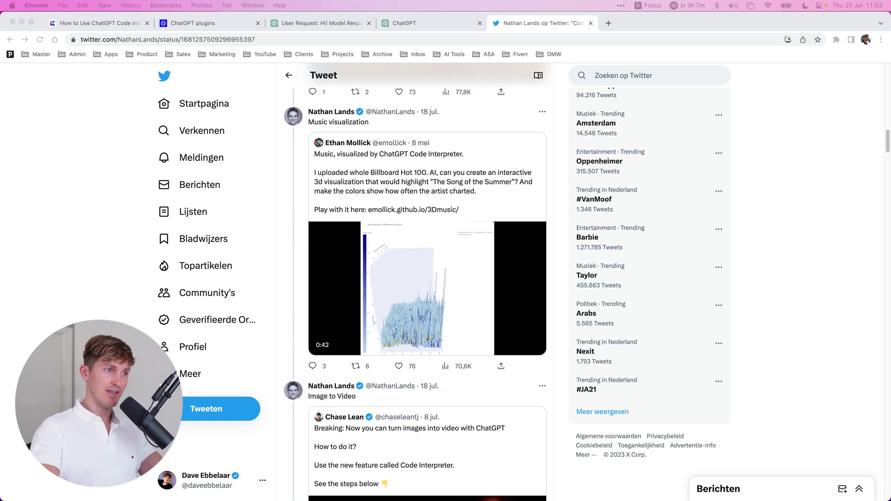
scroll(415, 297, down, 11)
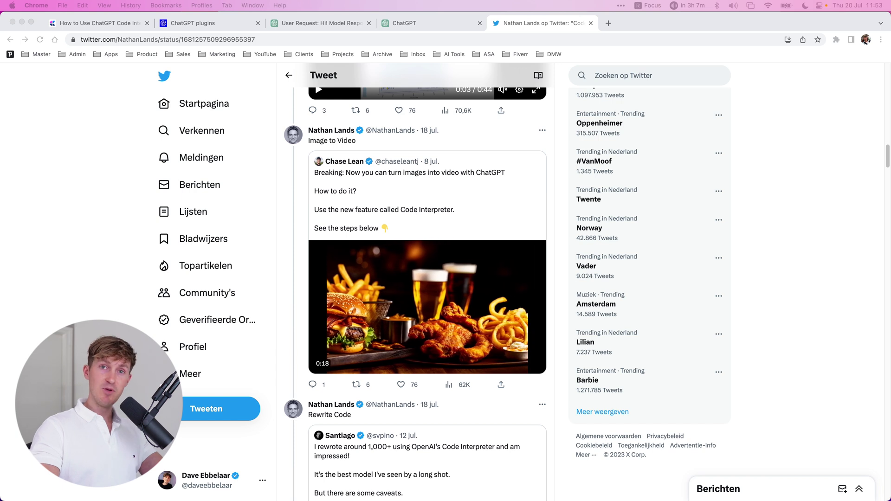
scroll(415, 297, down, 13)
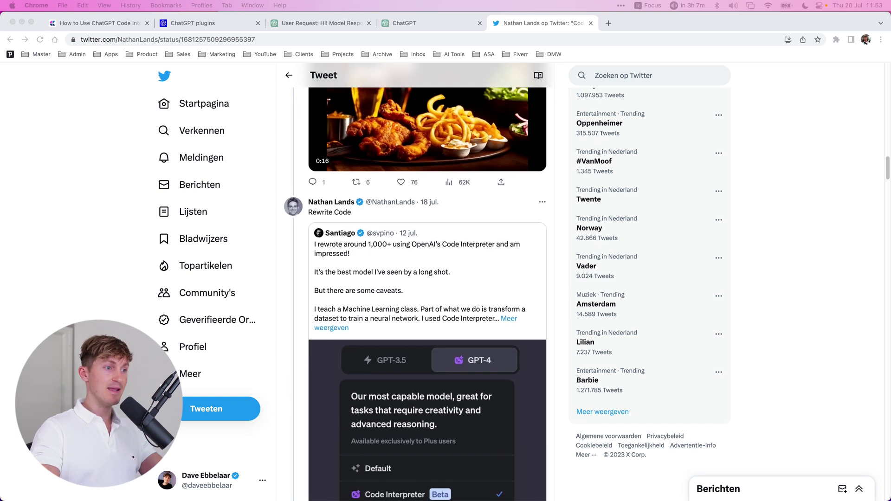
scroll(415, 297, down, 7)
scroll(416, 297, up, 16)
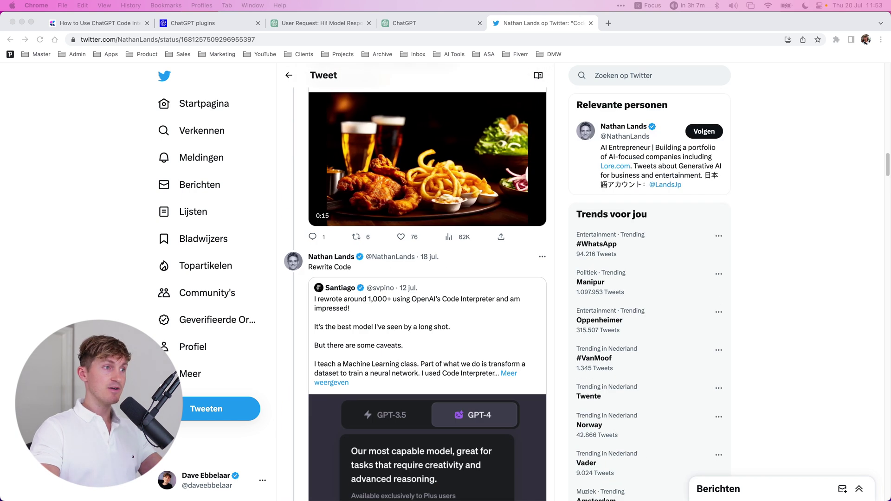
scroll(415, 297, down, 6)
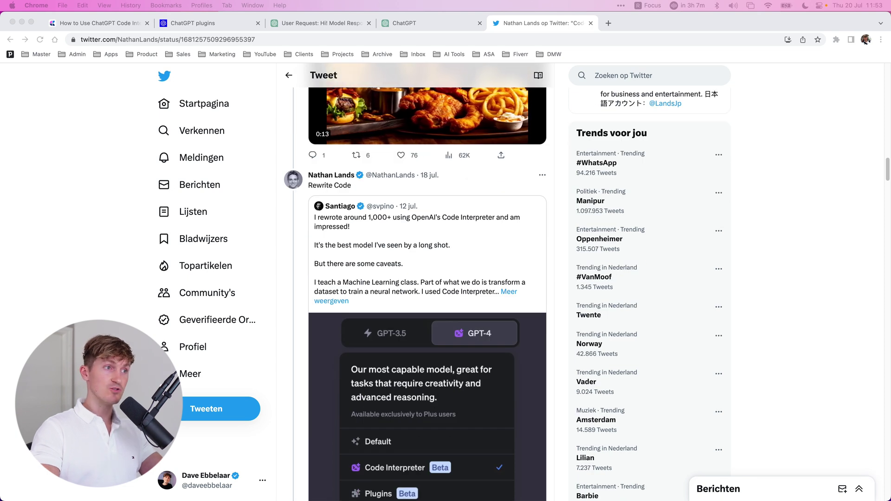
scroll(415, 297, down, 17)
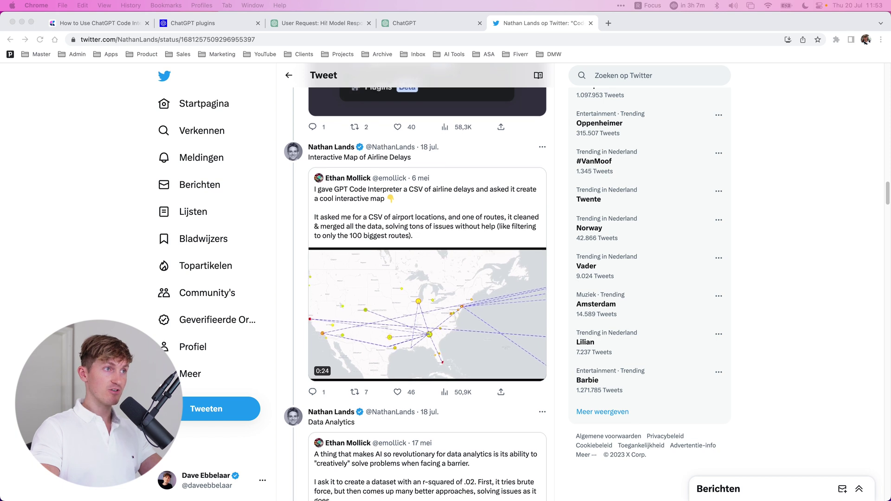
scroll(416, 297, down, 12)
scroll(416, 297, down, 19)
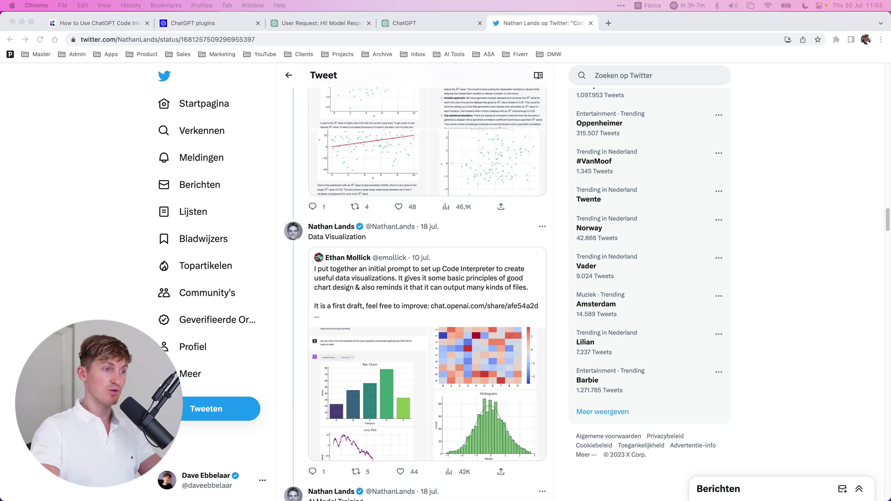
scroll(415, 297, down, 20)
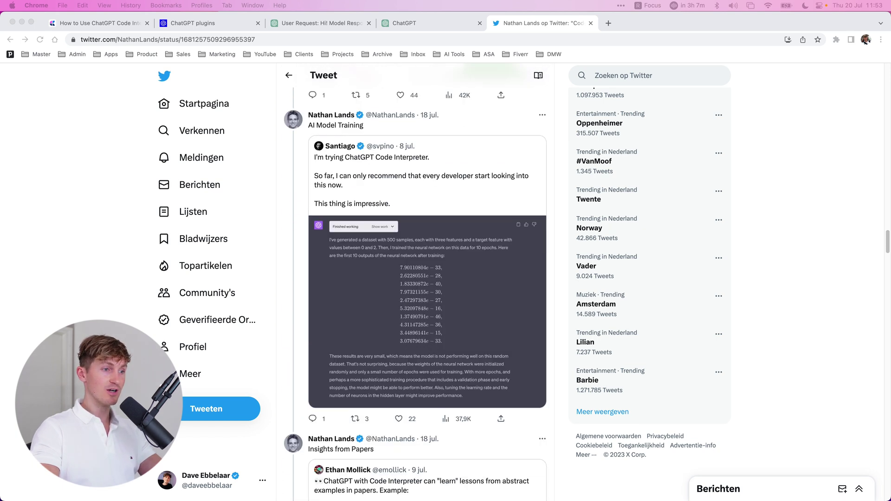
scroll(416, 297, down, 1)
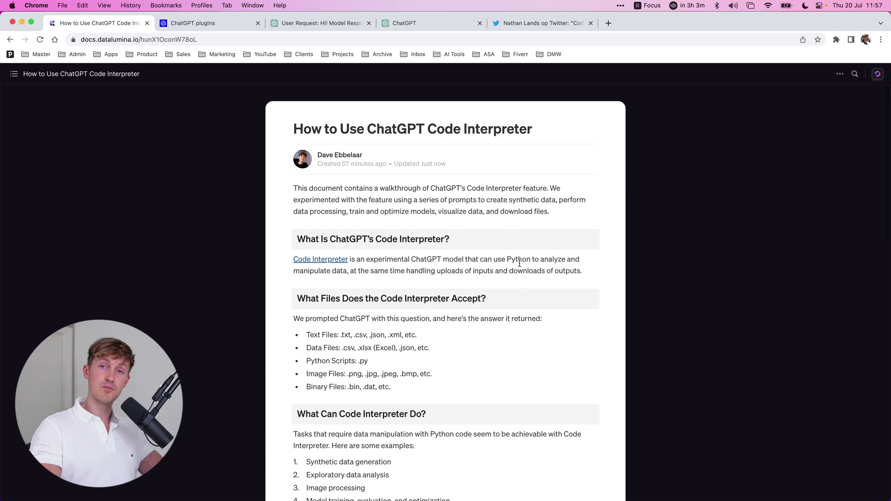
- Highlight the guide's sentence describing what Code Interpreter does, then deselect it
drag(533, 261, 491, 278)
click(343, 288)
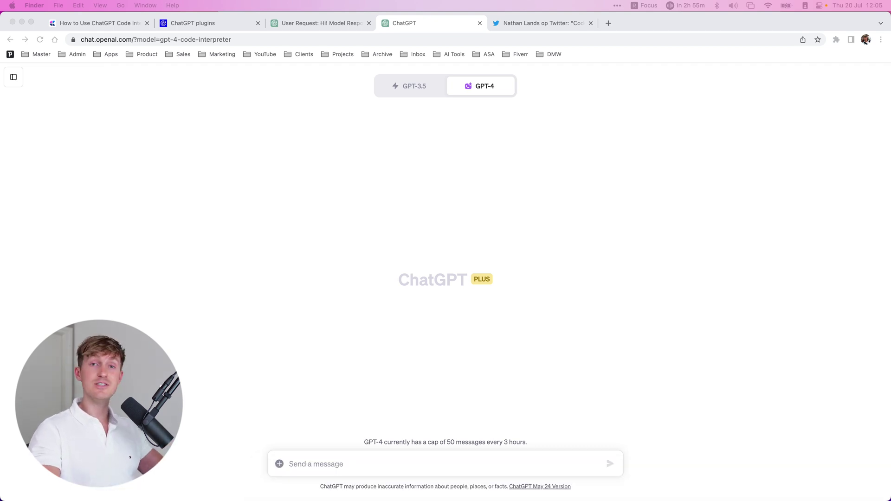
- Send synthetic_customer_shopping_data.csv with the prompt 'Explain this dataset to me'
click(279, 463)
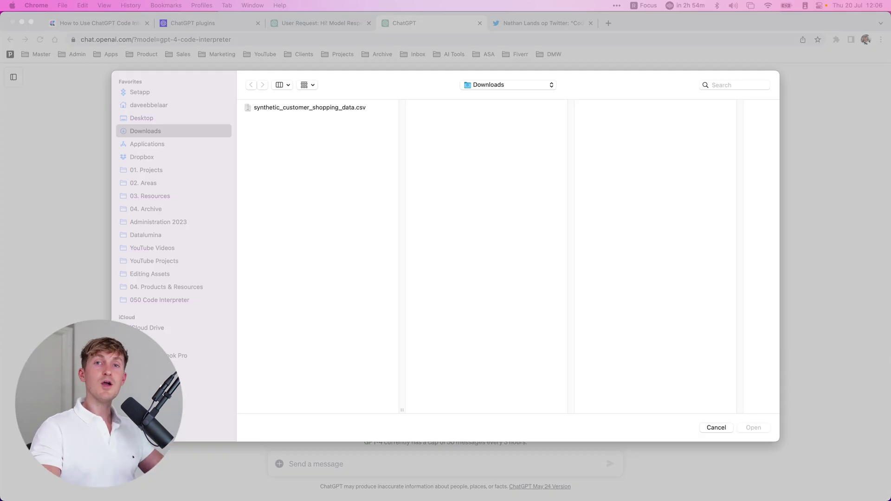
double_click(302, 109)
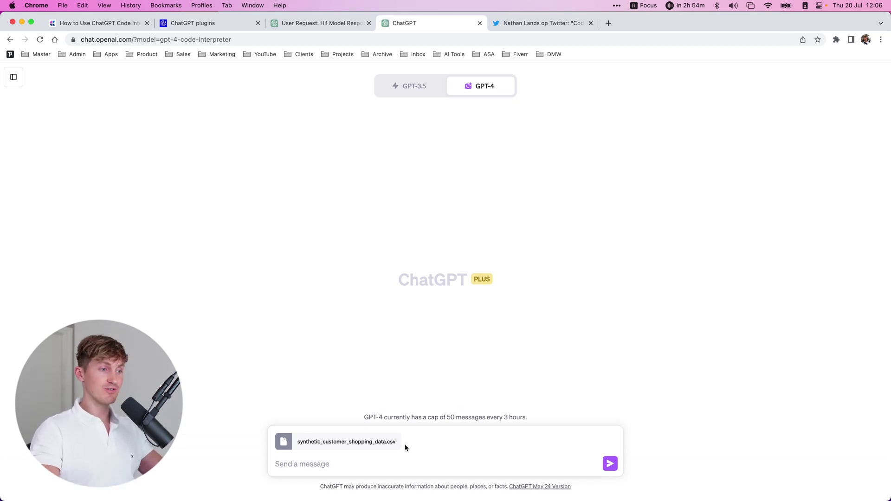
click(336, 462)
text(Explain)
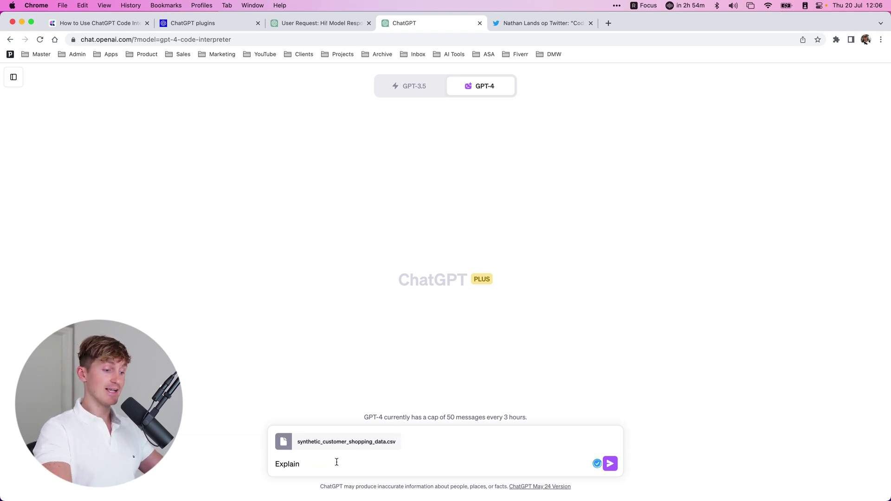
text( this dat)
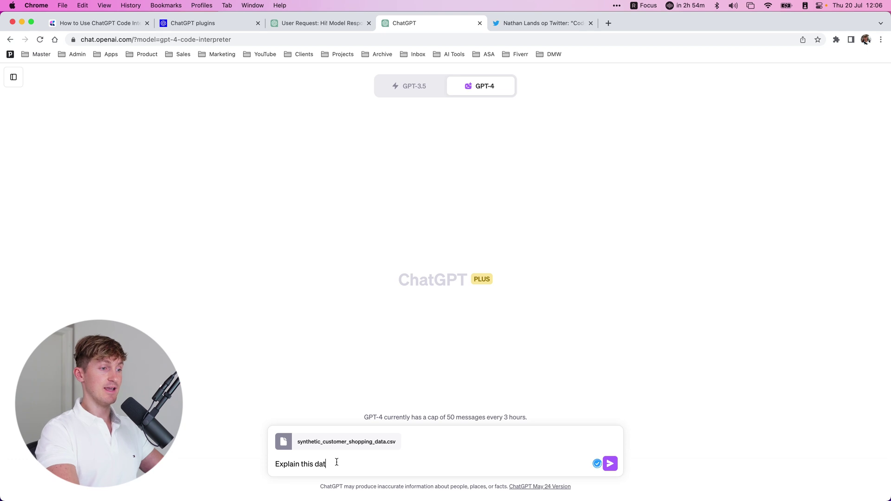
text(aset to me)
key(Return)
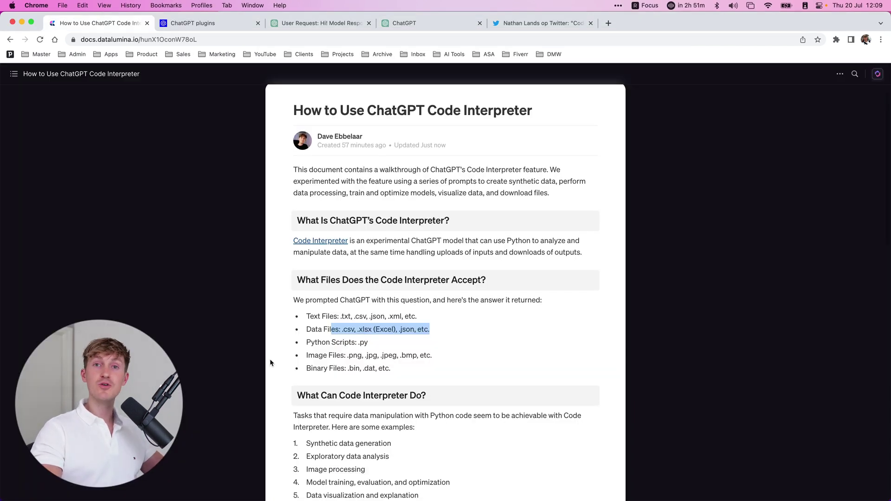
- Clear the highlight on the guide's list of accepted data file types
click(378, 342)
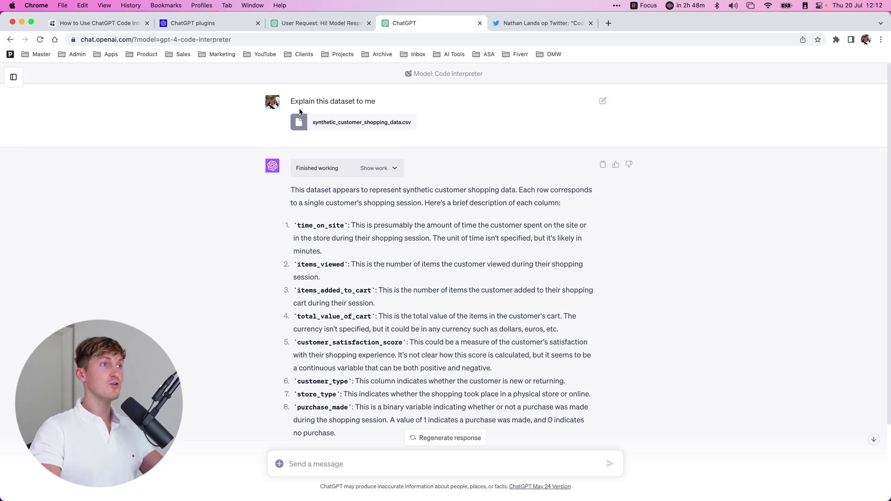
scroll(311, 259, down, 2)
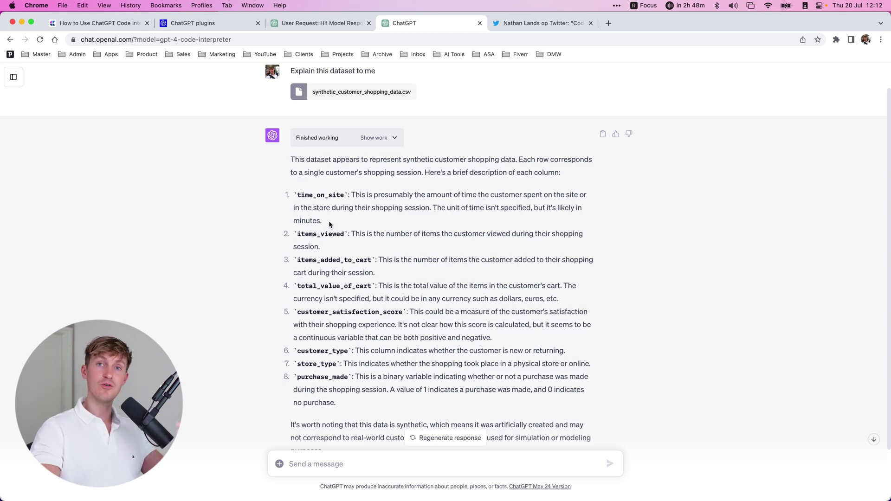
scroll(329, 236, up, 2)
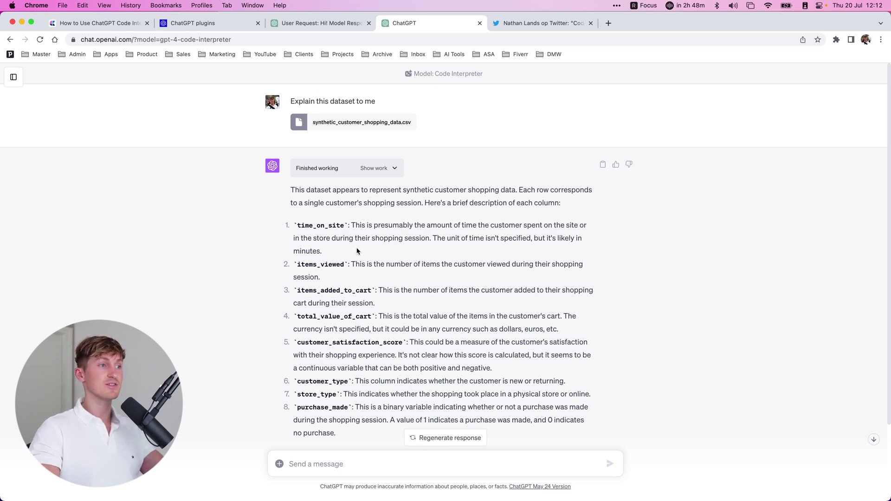
drag(430, 239, 411, 225)
click(370, 263)
click(401, 256)
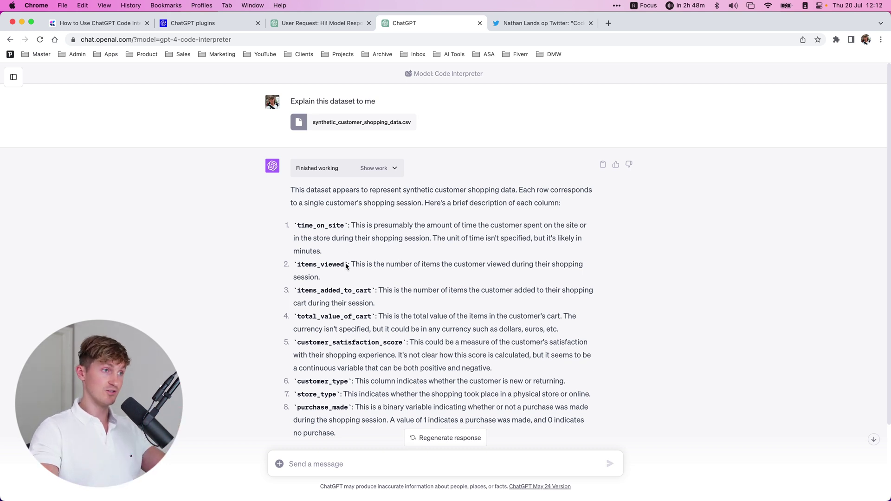
scroll(346, 287, down, 3)
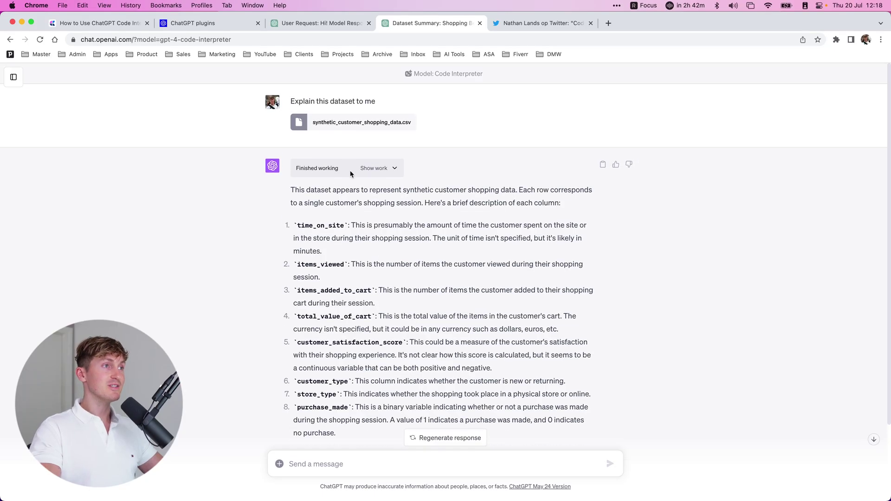
- Expand Show work to view the Python code loading the CSV and its result table
click(392, 170)
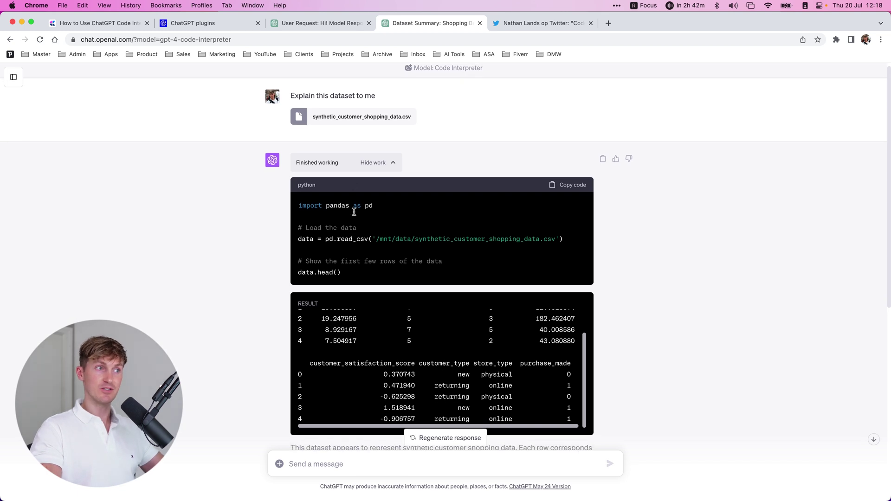
scroll(380, 232, down, 1)
drag(565, 216, 460, 217)
click(459, 217)
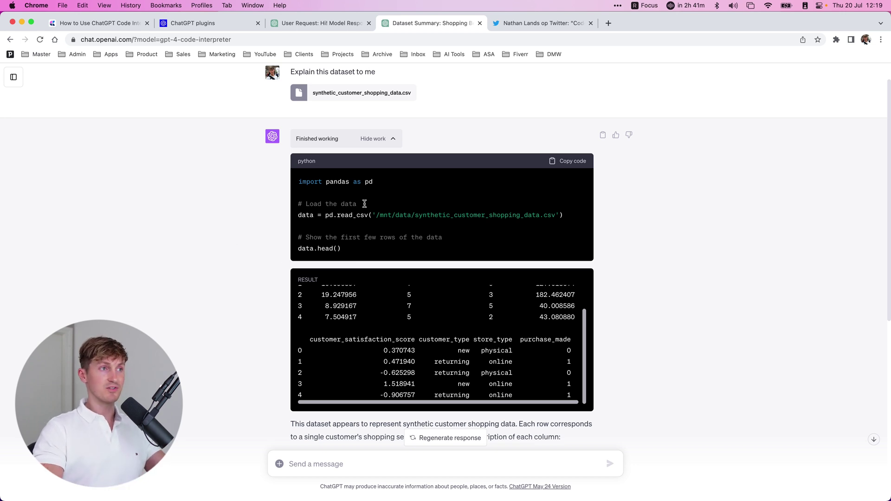
click(391, 140)
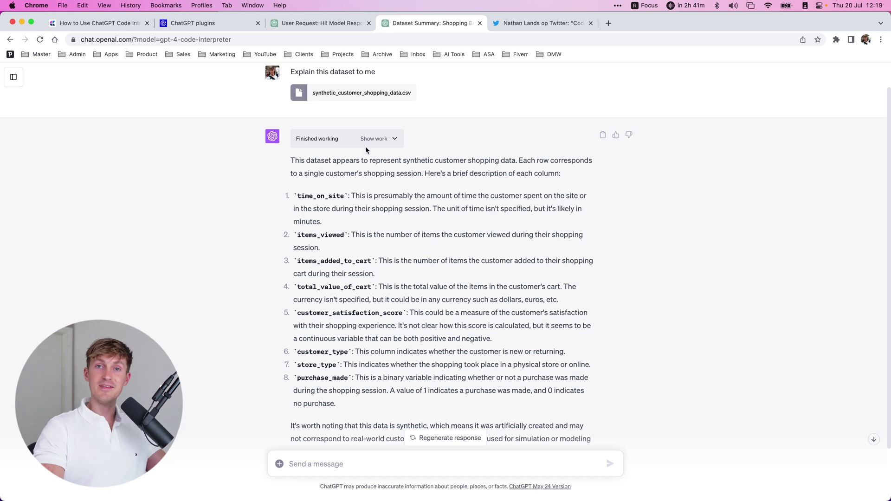
click(394, 142)
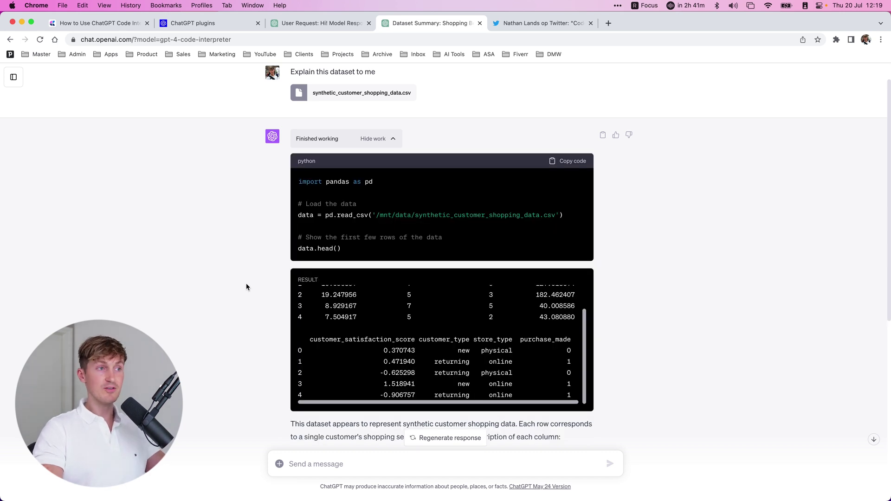
scroll(236, 284, down, 3)
scroll(204, 274, up, 2)
click(390, 88)
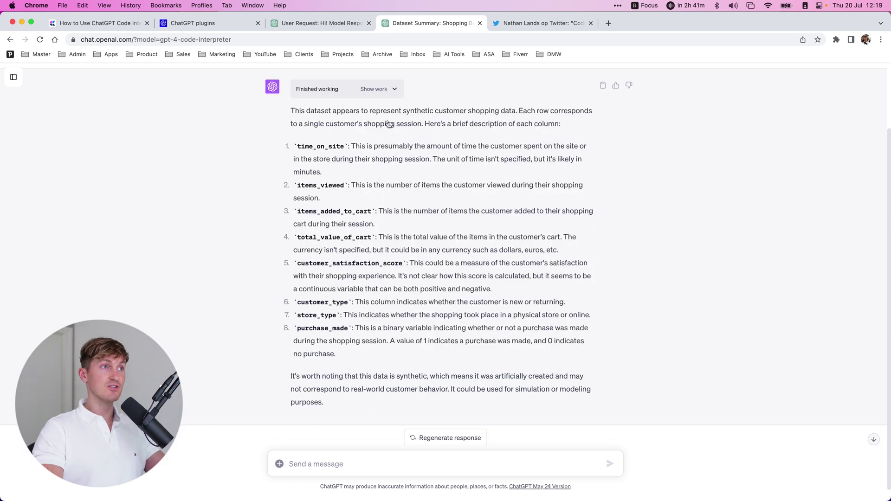
click(395, 91)
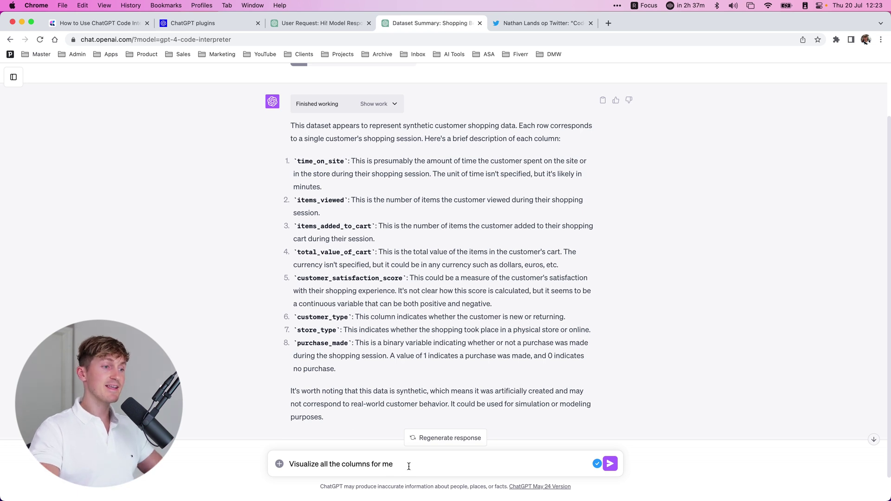
- Send 'Visualize all the columns for me' and check the resulting distribution charts
key(Return)
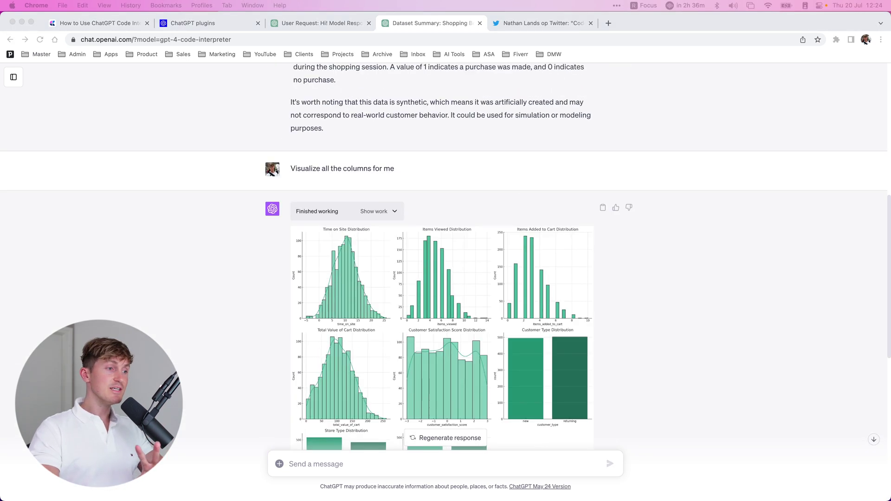
scroll(446, 255, down, 5)
scroll(446, 256, up, 3)
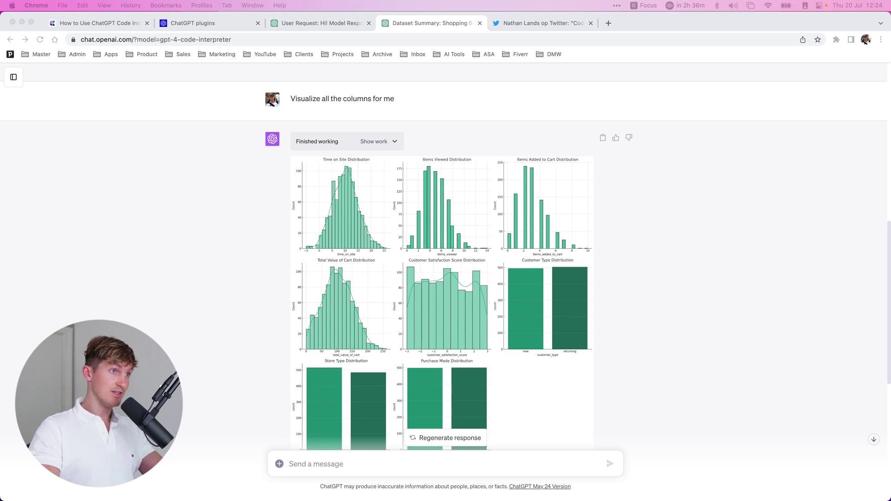
scroll(445, 255, down, 3)
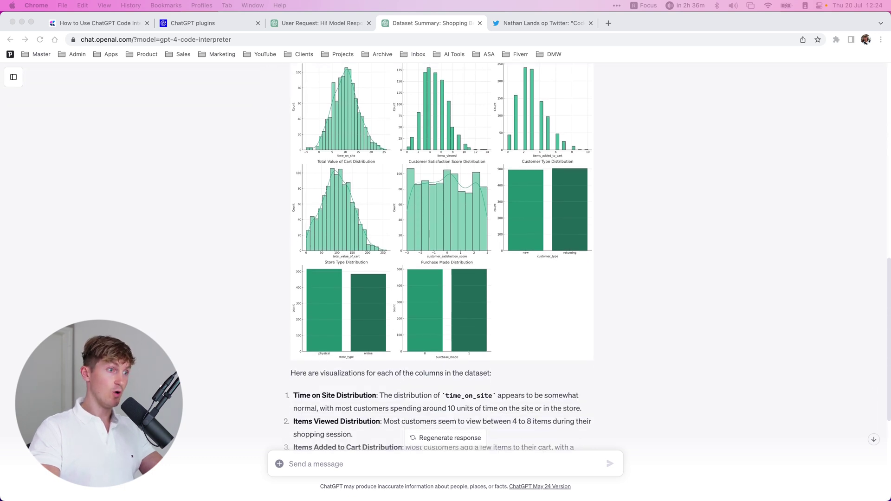
scroll(446, 256, up, 2)
scroll(445, 256, up, 1)
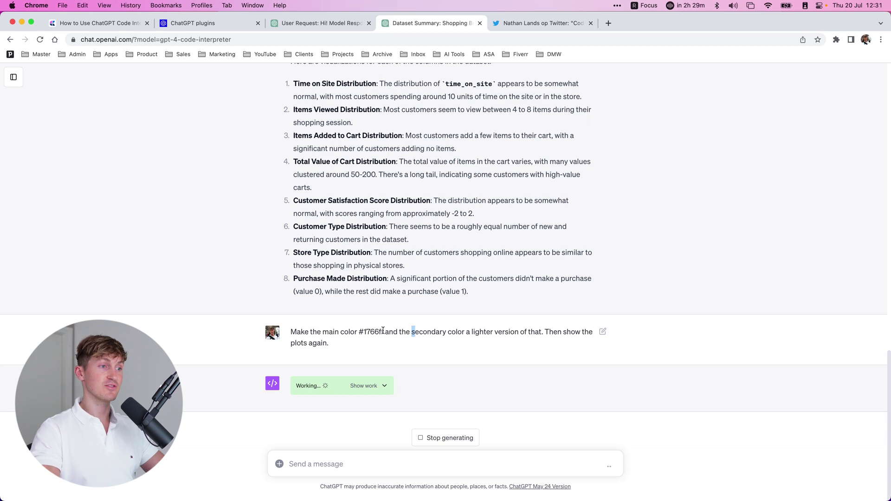
- Highlight #1766ff in the sent colour prompt, then scroll to the redrawn charts
drag(385, 332, 358, 335)
click(358, 334)
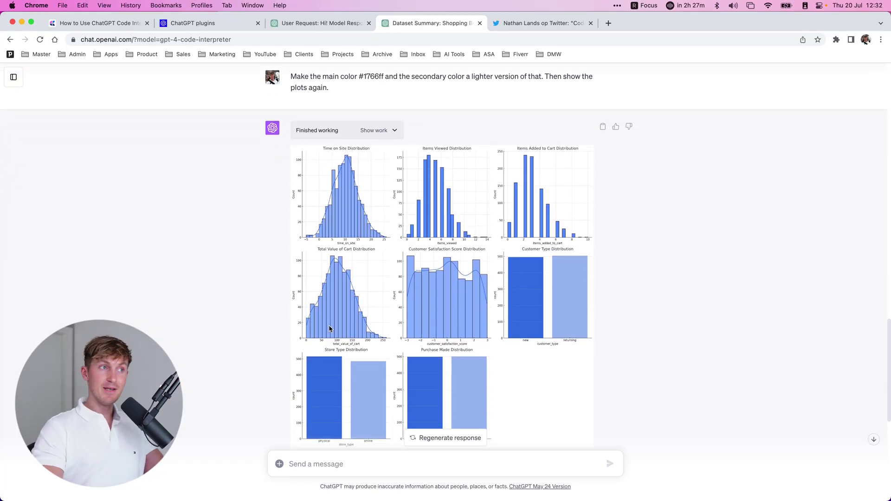
- Expand the plotting code and inspect the main/secondary colour lines and the seaborn import
scroll(328, 328, down, 5)
scroll(342, 324, up, 4)
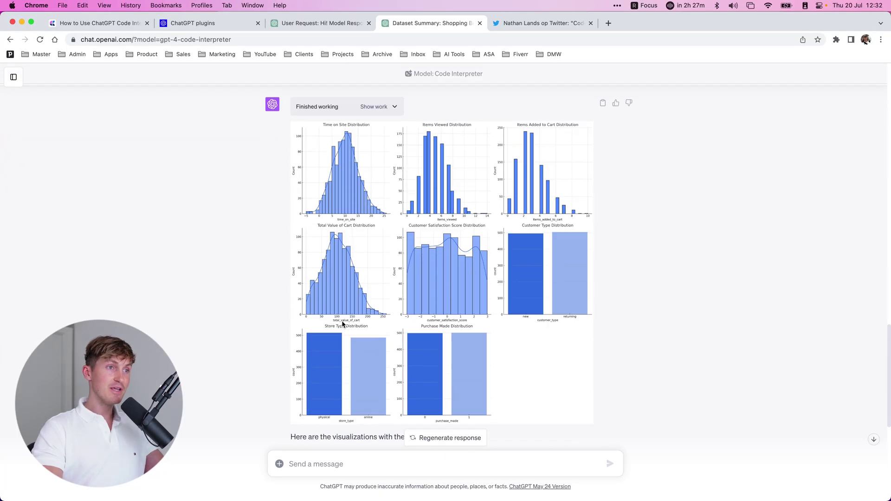
scroll(342, 324, down, 10)
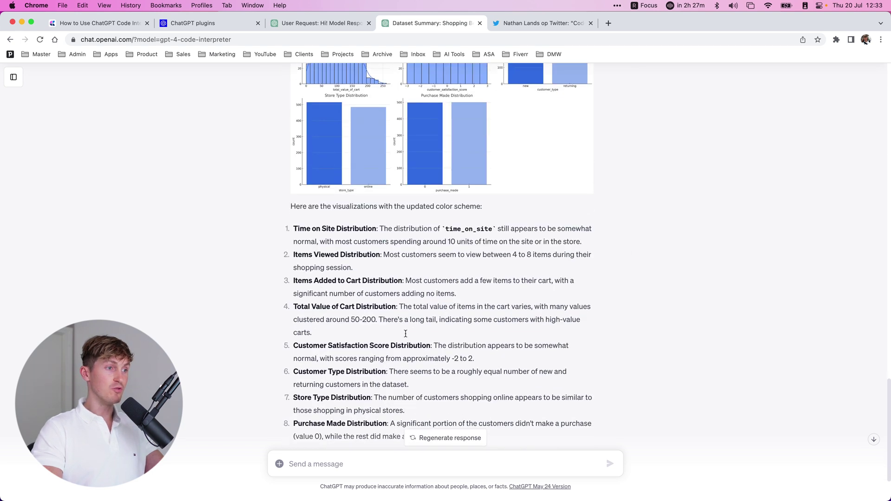
scroll(402, 326, down, 4)
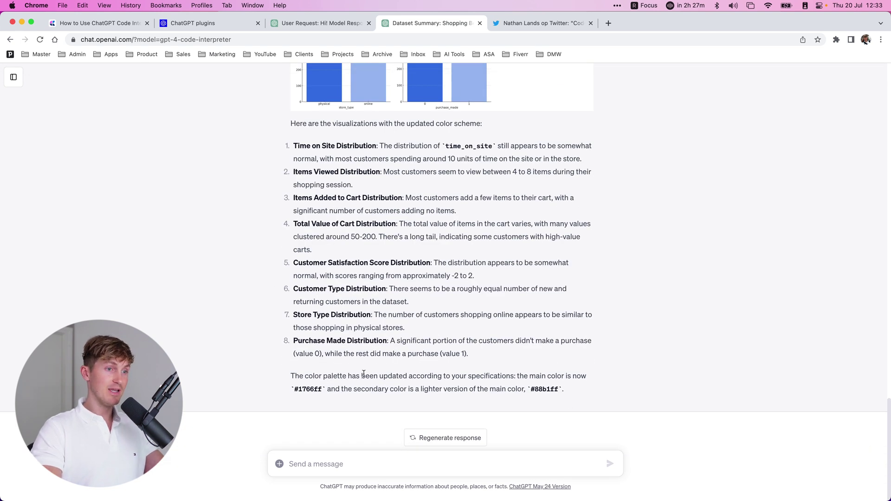
scroll(411, 389, up, 15)
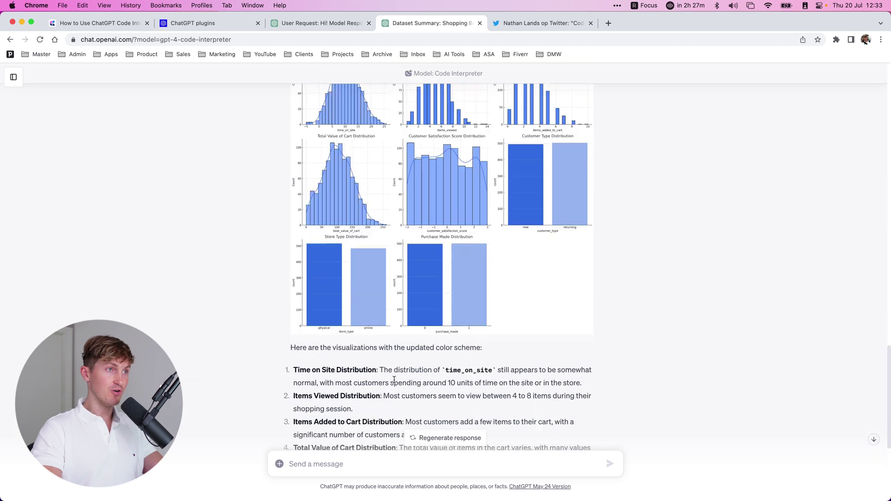
click(392, 374)
scroll(233, 346, down, 9)
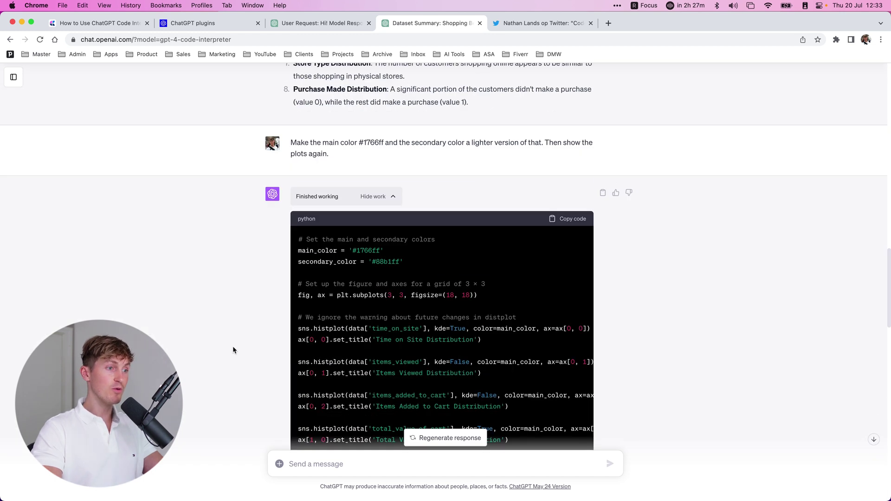
drag(404, 238, 298, 230)
click(407, 252)
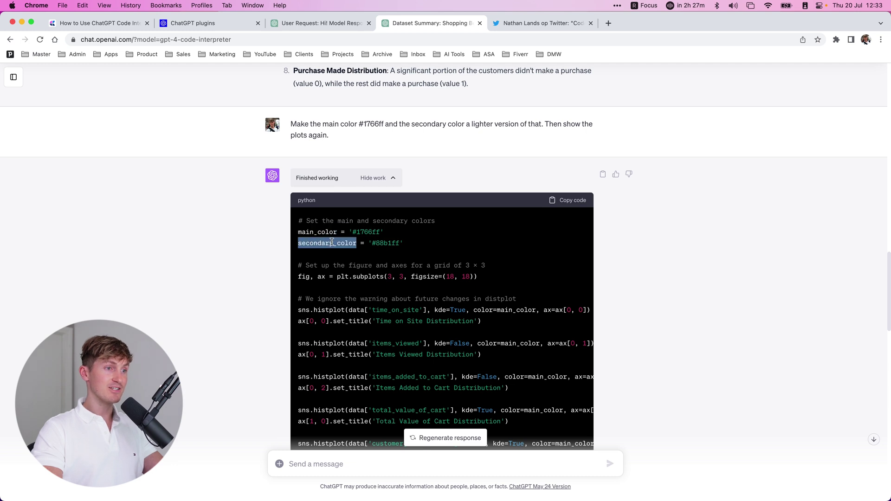
scroll(331, 241, down, 4)
click(225, 260)
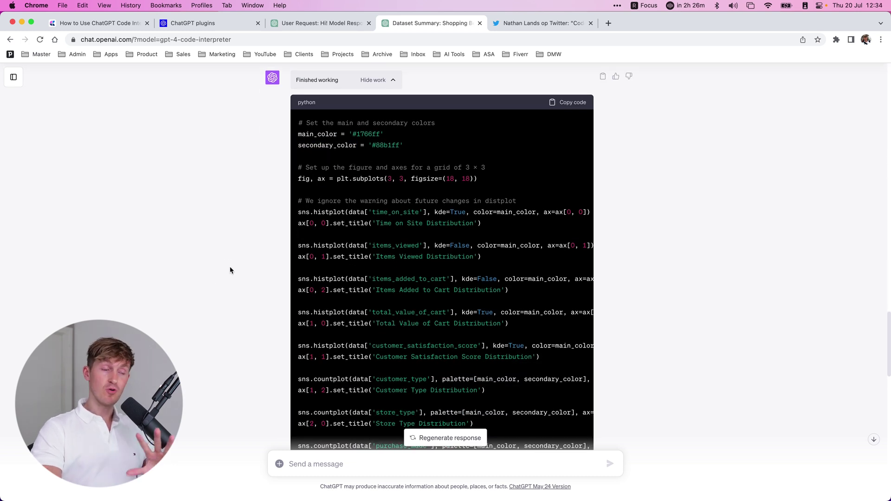
scroll(234, 277, up, 20)
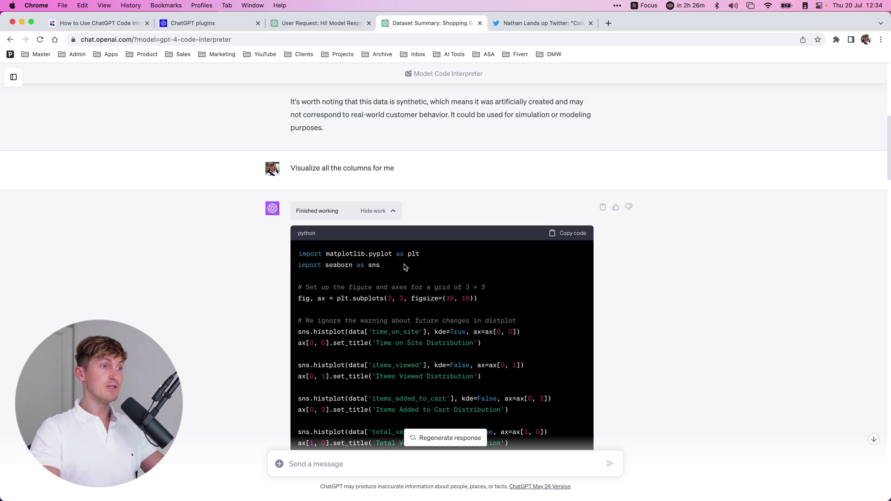
triple_click(410, 266)
click(367, 282)
- Scan the rest of the code, then scroll to the recoloured charts and numbered explanation
scroll(353, 278, down, 20)
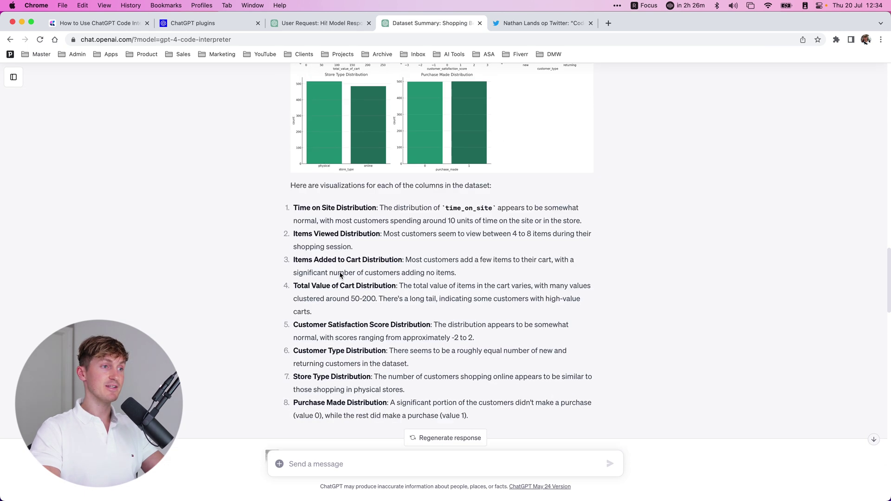
scroll(339, 275, down, 10)
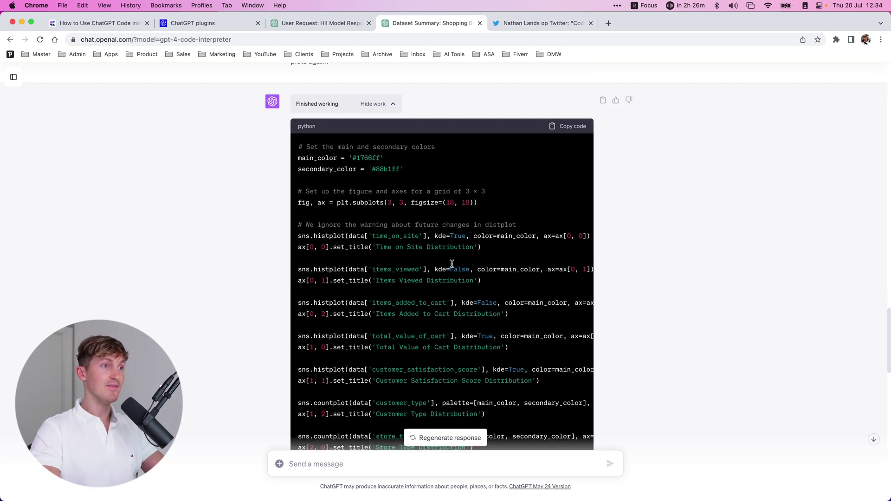
click(385, 242)
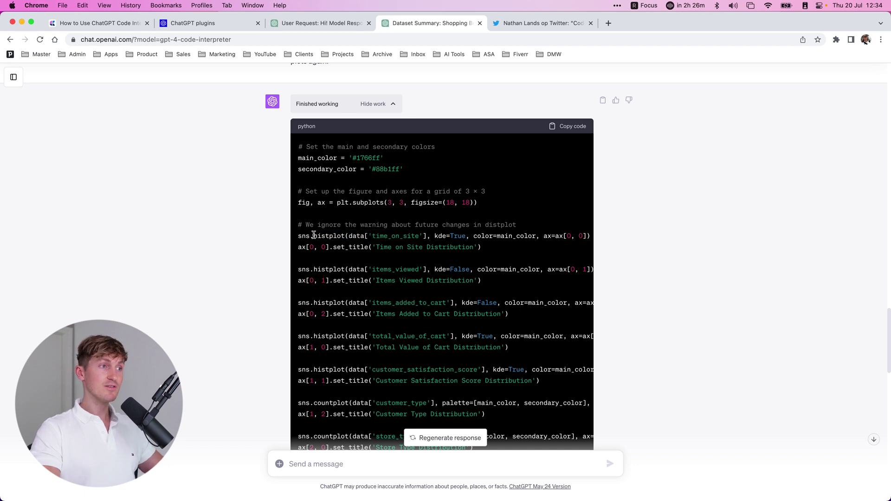
scroll(460, 241, right, 2)
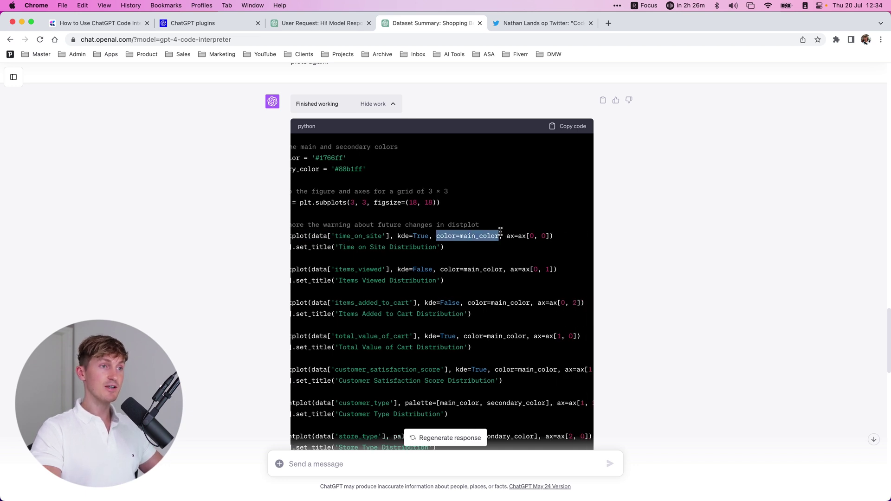
scroll(464, 258, left, 2)
drag(421, 177, 293, 103)
click(311, 213)
scroll(177, 271, down, 5)
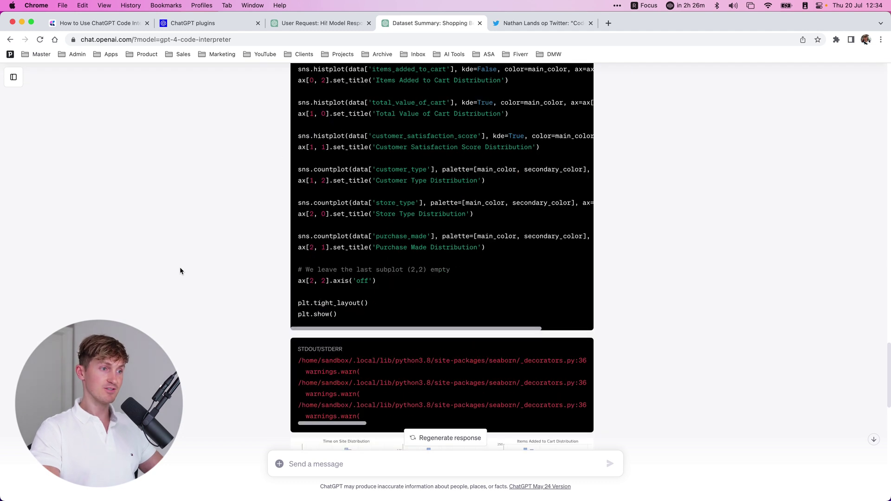
scroll(182, 270, down, 10)
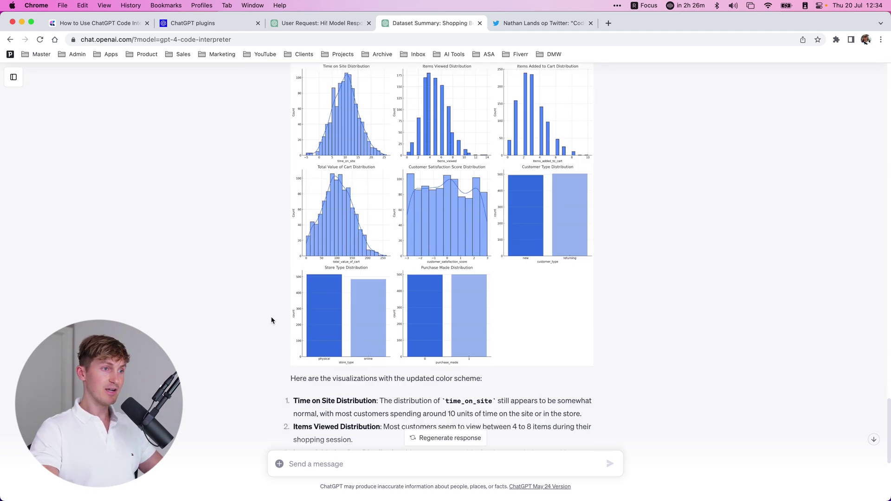
scroll(438, 344, down, 4)
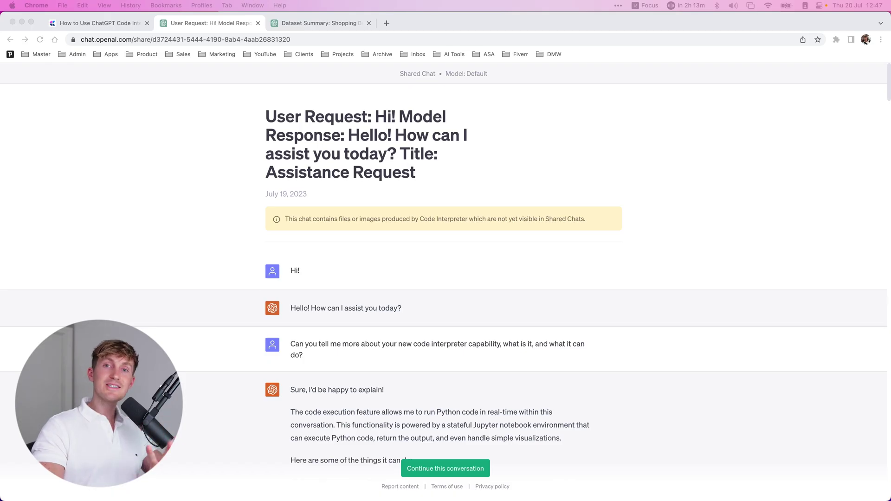
- Scroll the shared chat down to the question asking for a customer shopping dataset
click(214, 377)
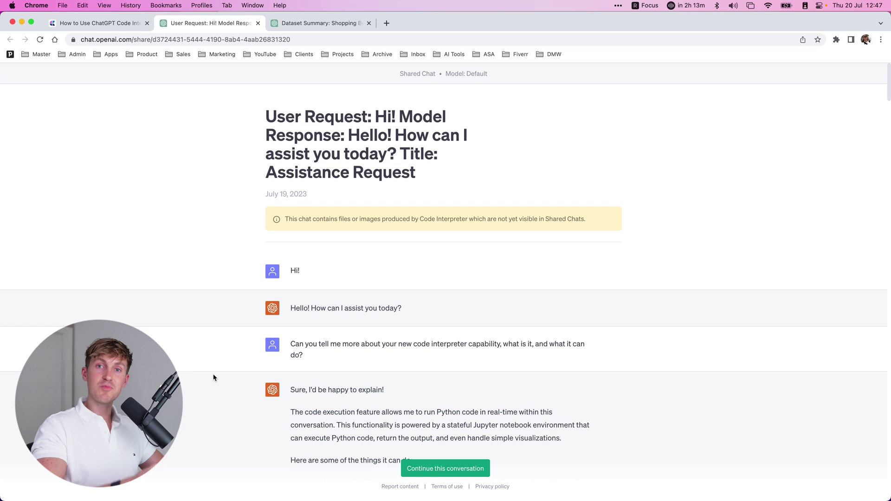
scroll(219, 366, down, 5)
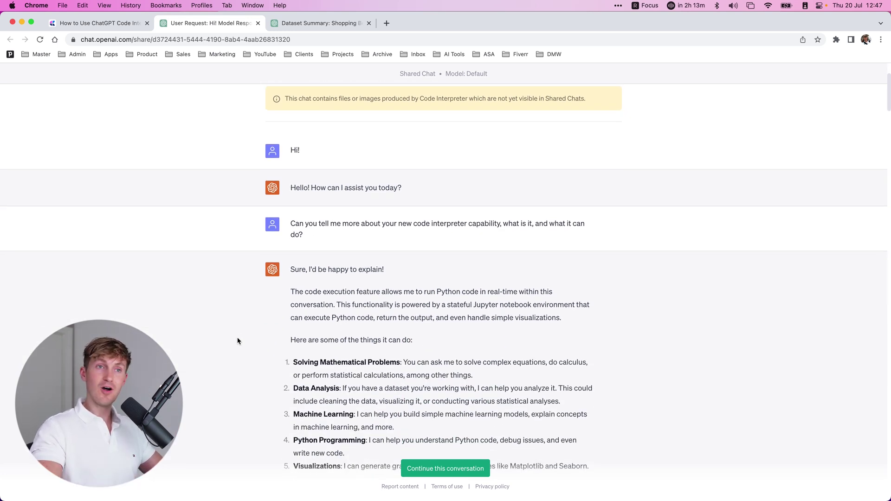
scroll(238, 341, down, 1)
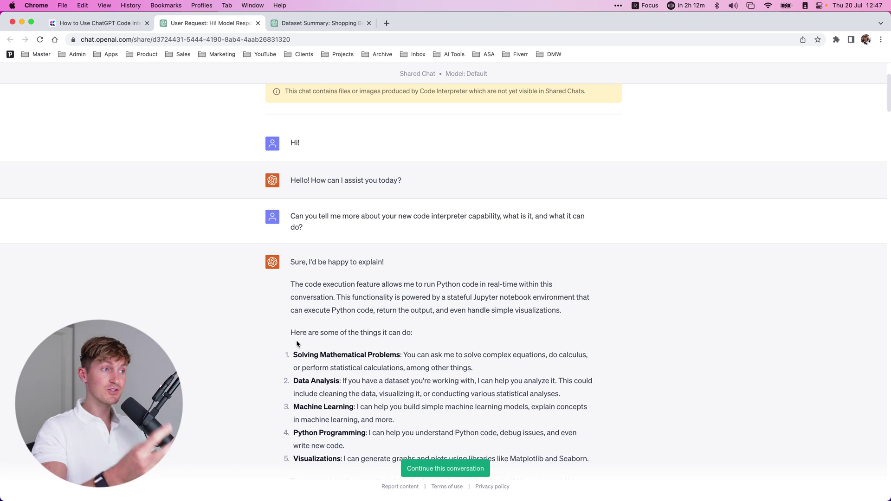
scroll(297, 343, down, 2)
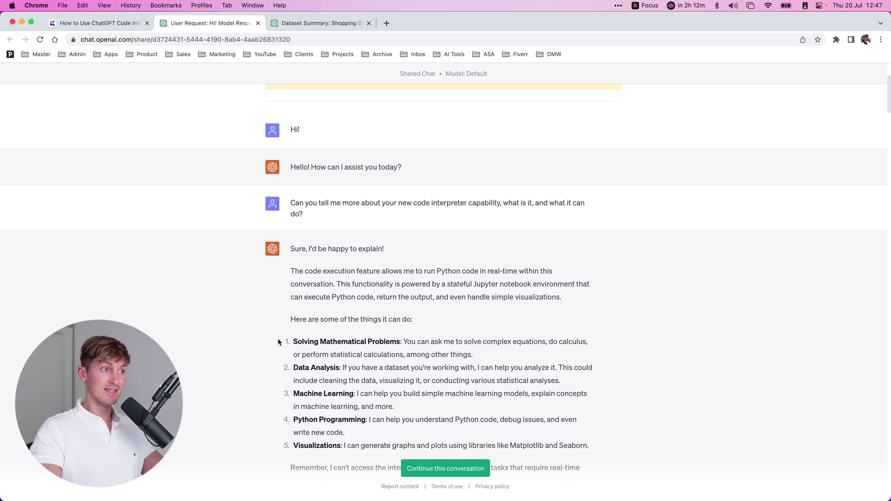
scroll(280, 346, down, 5)
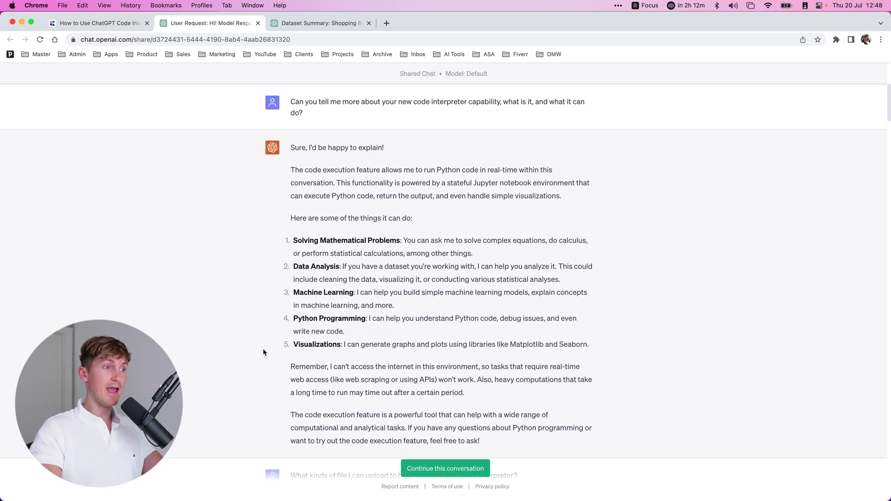
scroll(262, 343, down, 1)
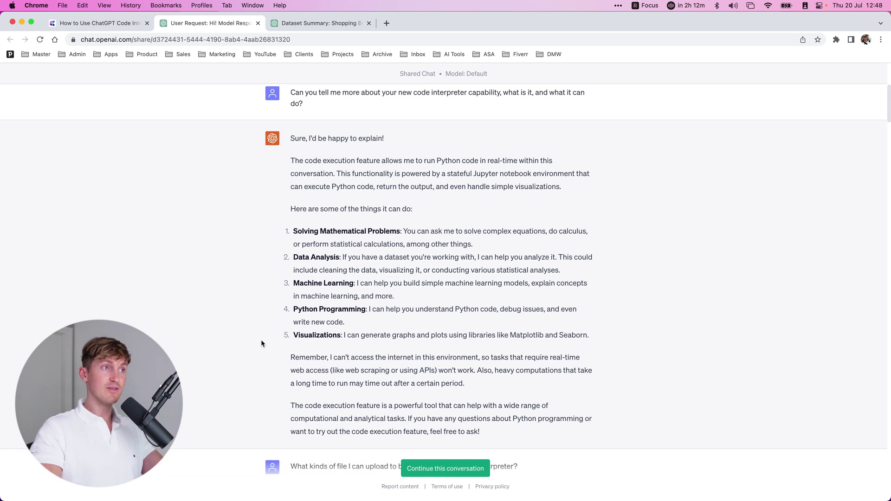
scroll(261, 343, down, 2)
scroll(263, 346, up, 4)
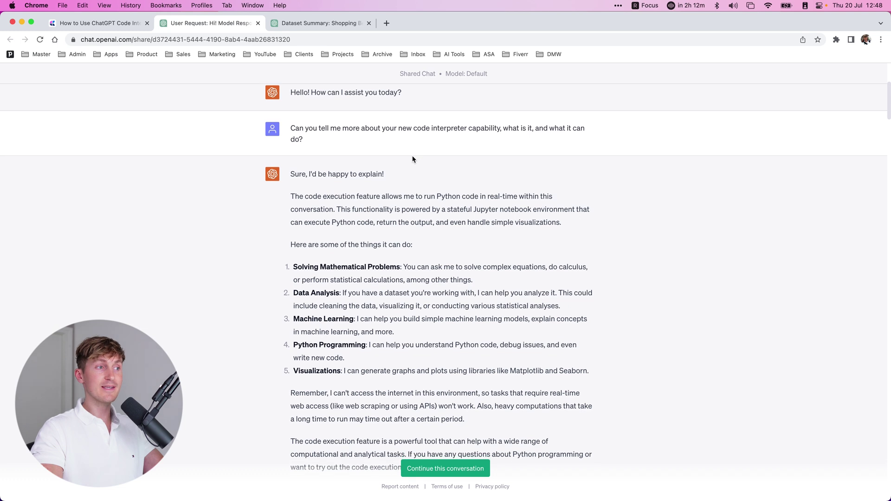
scroll(414, 159, down, 5)
scroll(305, 249, down, 2)
scroll(304, 248, down, 6)
scroll(332, 273, down, 9)
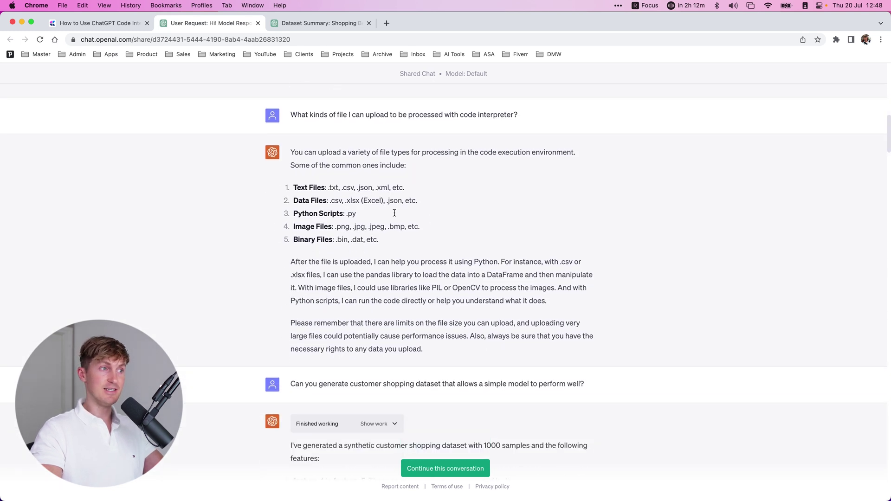
scroll(342, 325, down, 1)
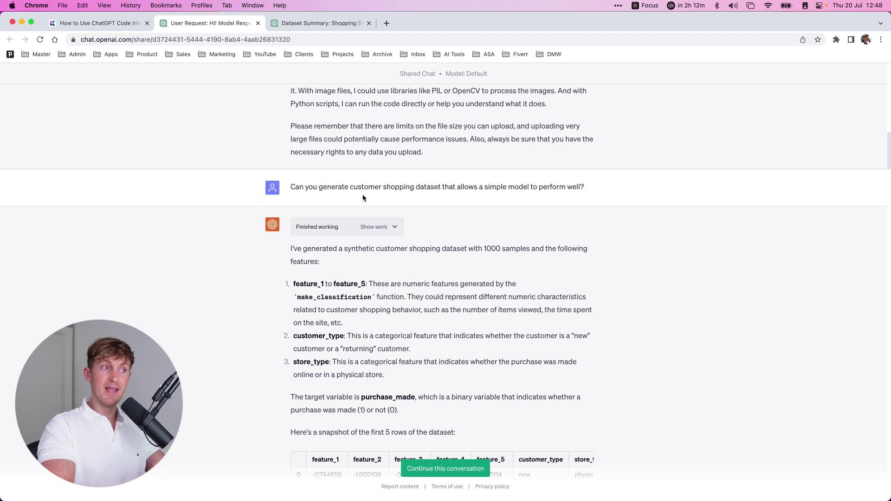
- Highlight the shopping dataset question, then the follow-up request for reasonable column names
drag(289, 186, 561, 186)
click(368, 204)
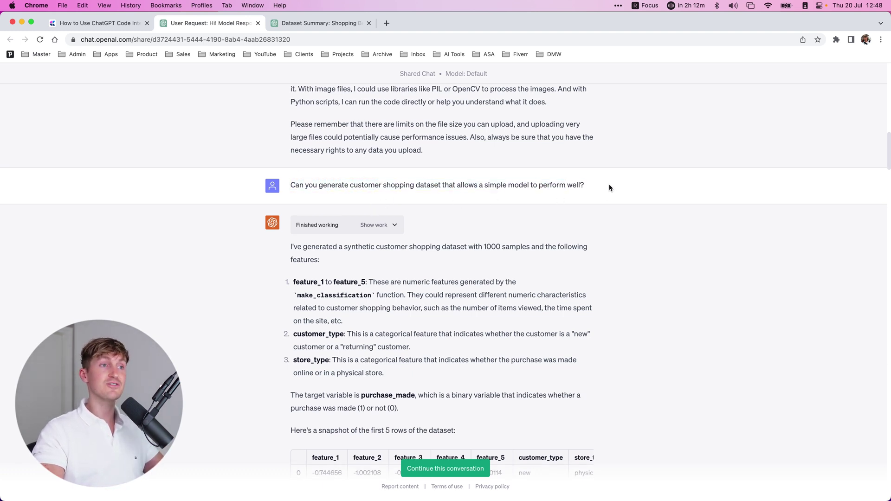
scroll(491, 224, down, 3)
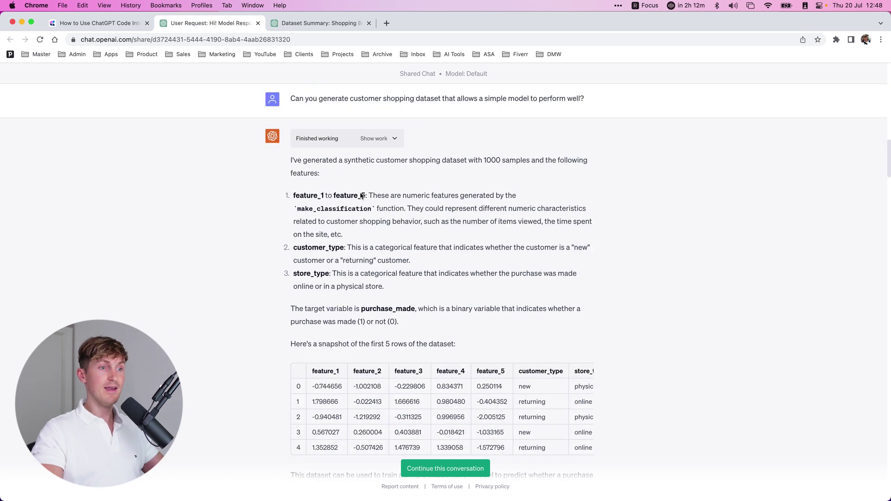
scroll(395, 310, down, 8)
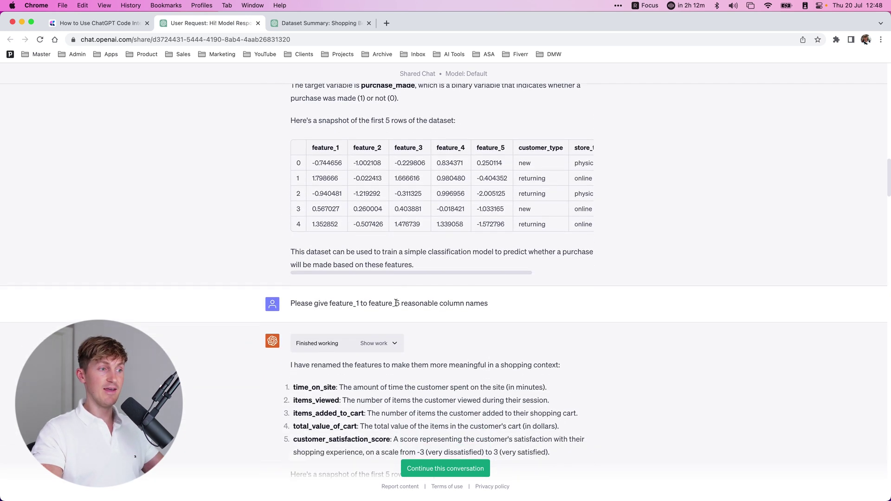
drag(518, 291, 370, 287)
click(373, 286)
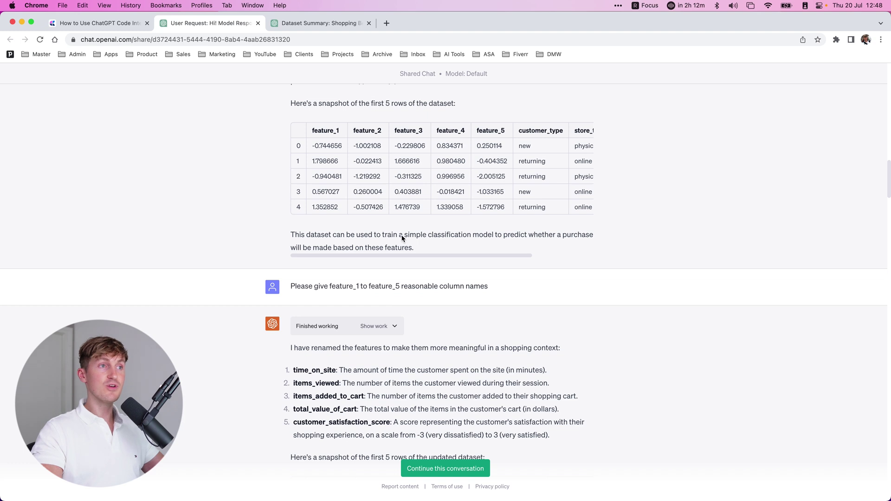
scroll(215, 270, up, 9)
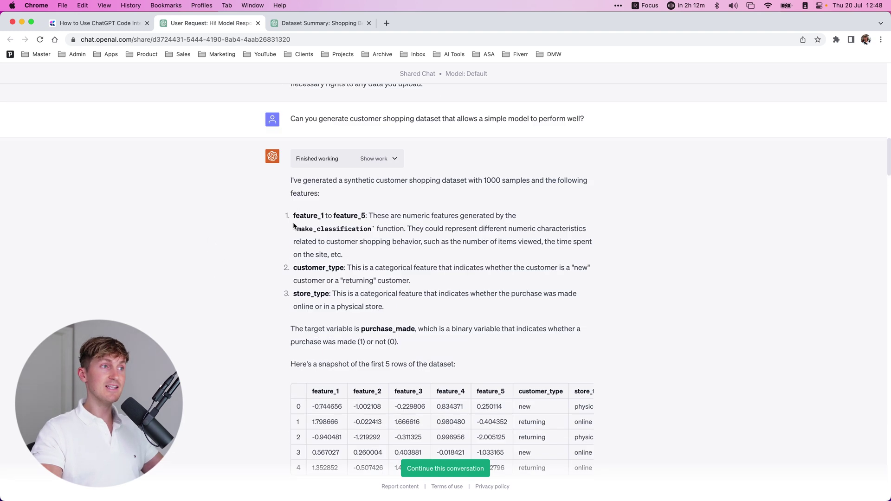
- Inspect the dataset-generation Python code, then scroll down to the renamed features
click(389, 159)
scroll(449, 289, down, 4)
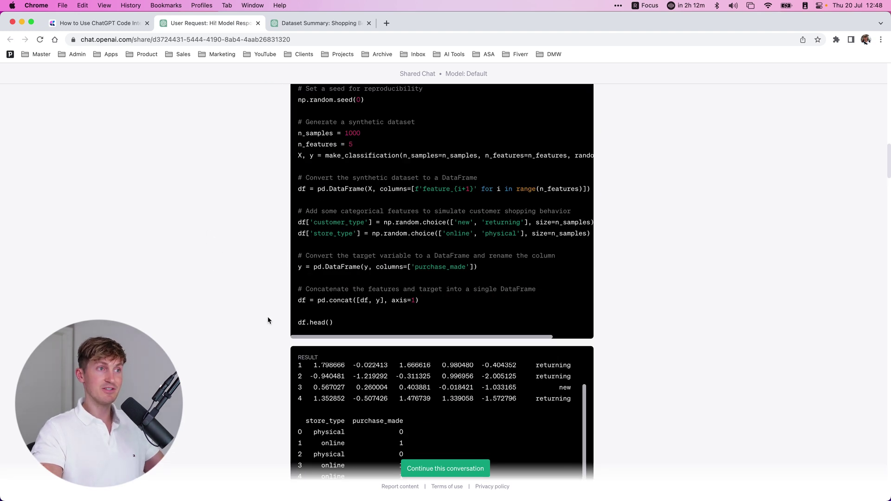
scroll(316, 318, up, 5)
click(393, 179)
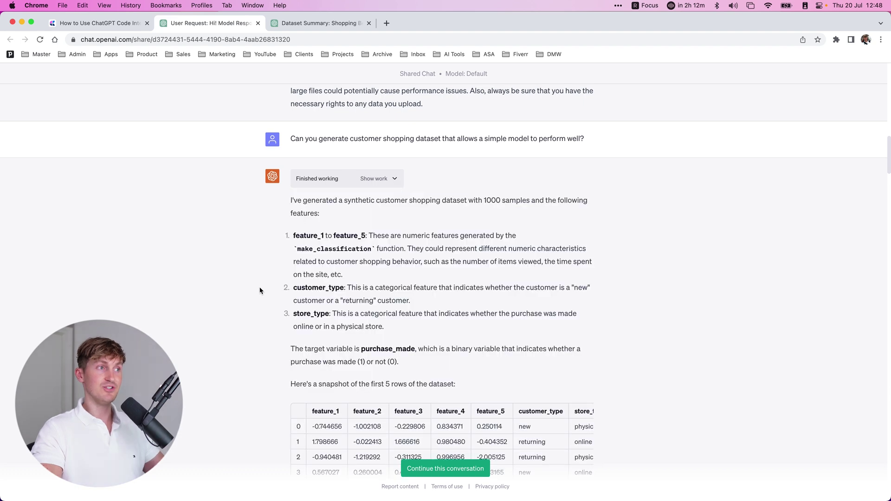
scroll(260, 287, down, 7)
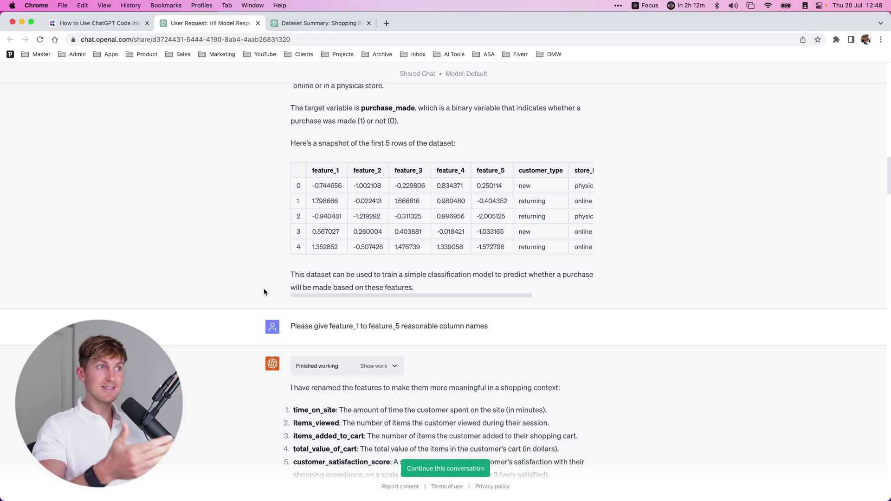
scroll(261, 274, down, 3)
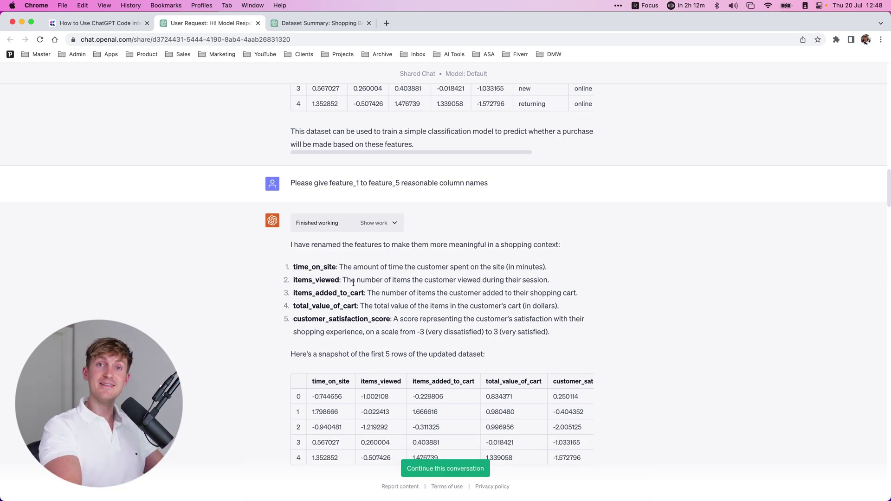
- Quick Look synthetic_customer_shopping_data.csv from the Downloads folder
mouse_move(204, 497)
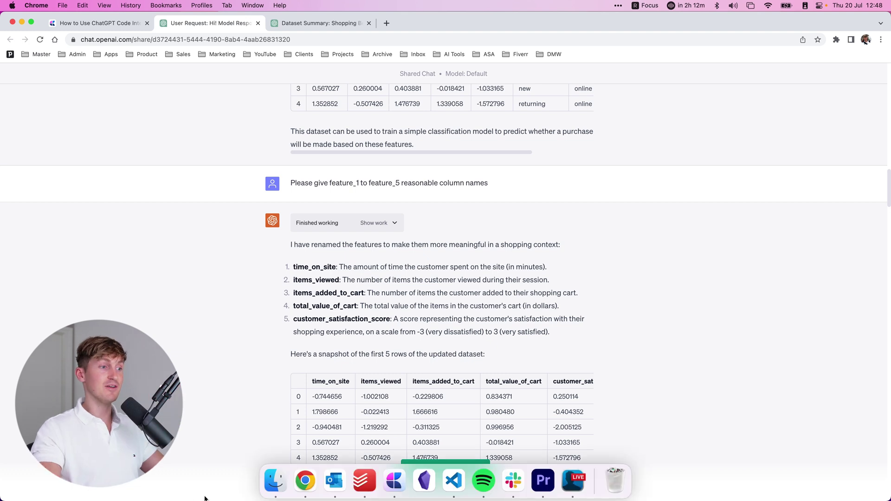
click(274, 481)
click(378, 140)
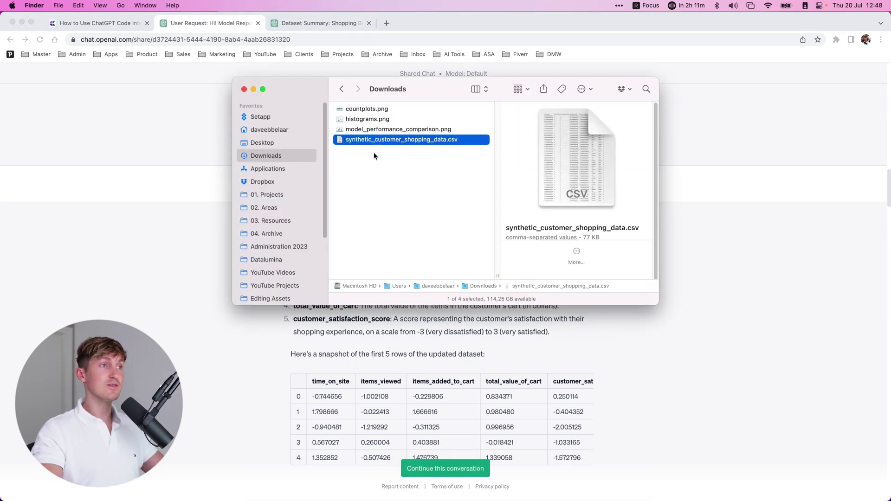
key(space)
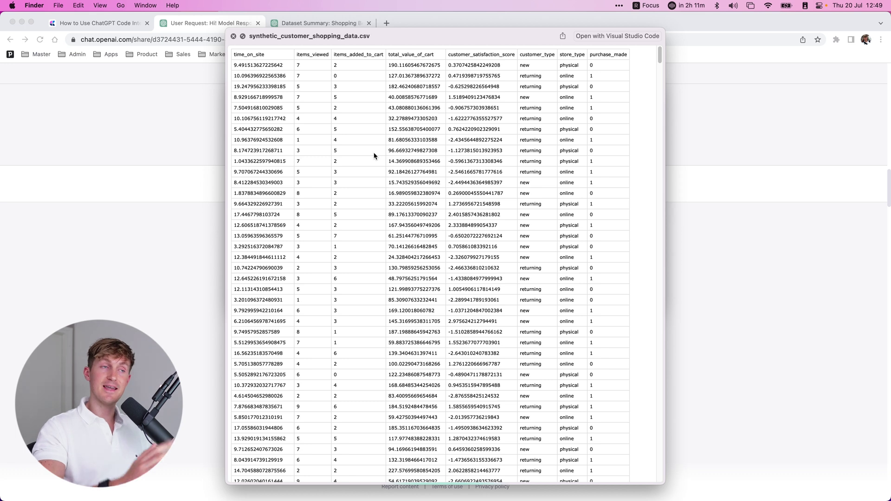
key(space)
key(super+Tab)
scroll(325, 283, down, 5)
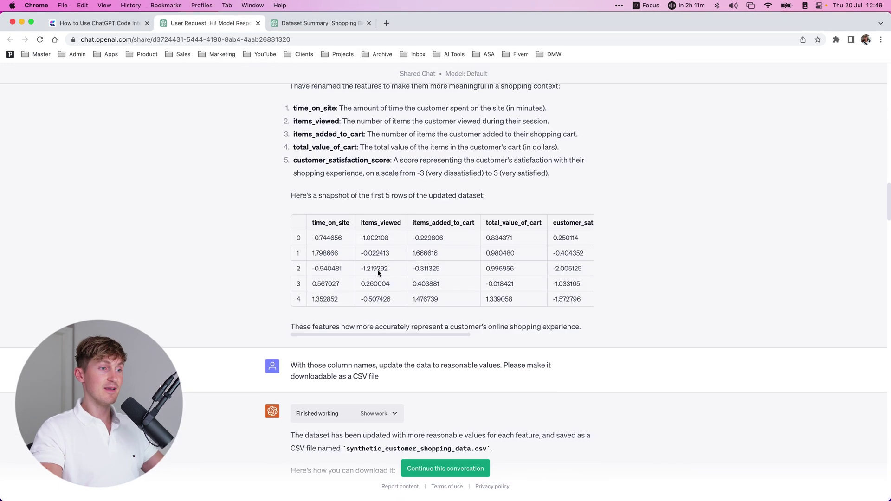
scroll(325, 283, down, 2)
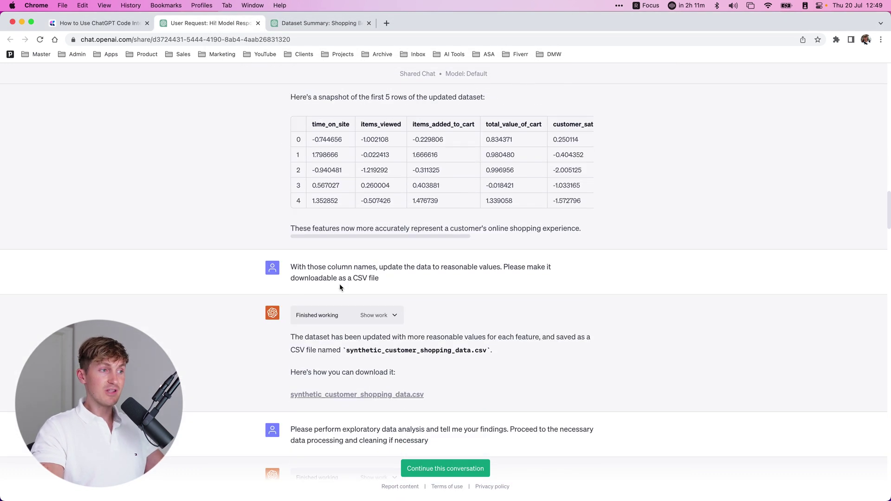
drag(408, 280, 295, 267)
click(406, 282)
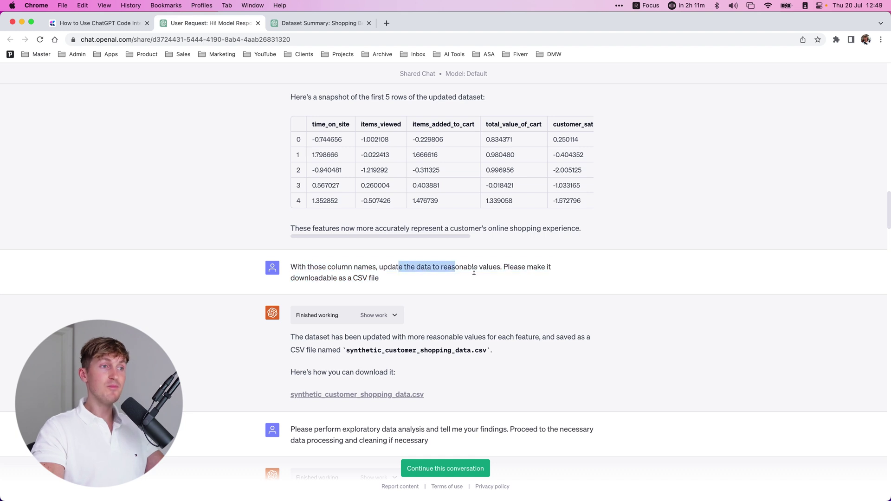
drag(476, 272, 429, 280)
click(430, 280)
drag(374, 279, 309, 268)
scroll(418, 204, down, 2)
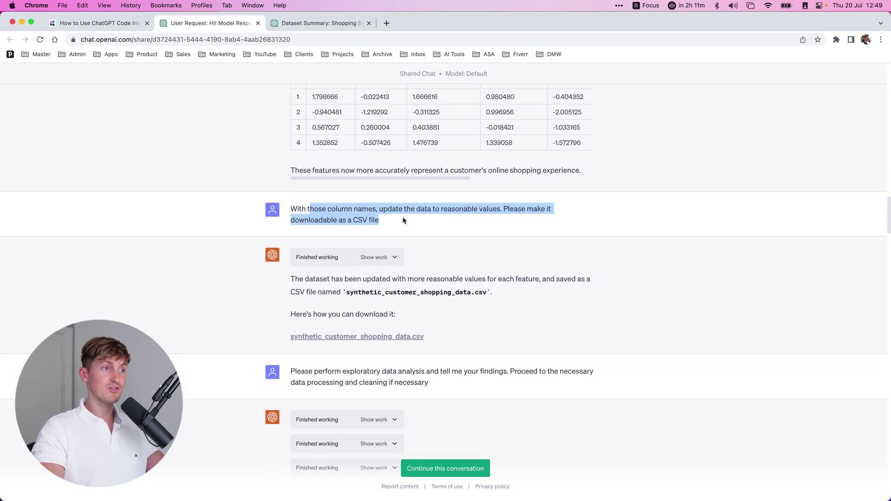
click(404, 229)
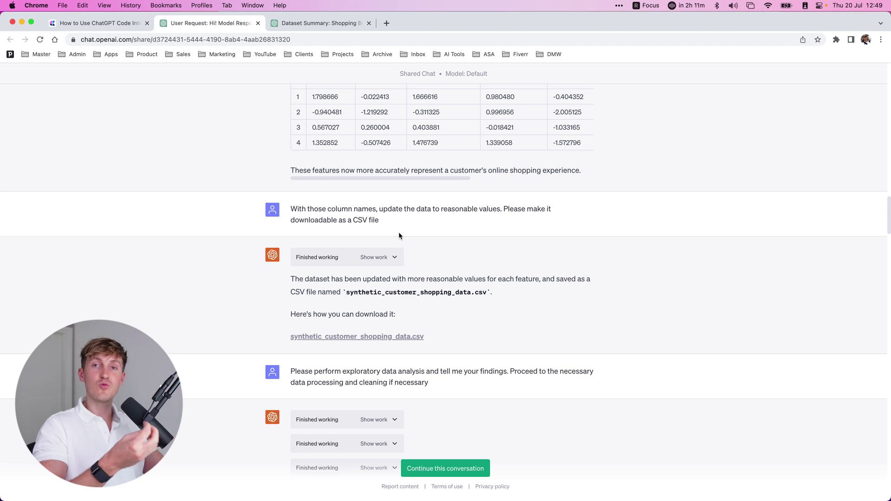
scroll(399, 235, down, 6)
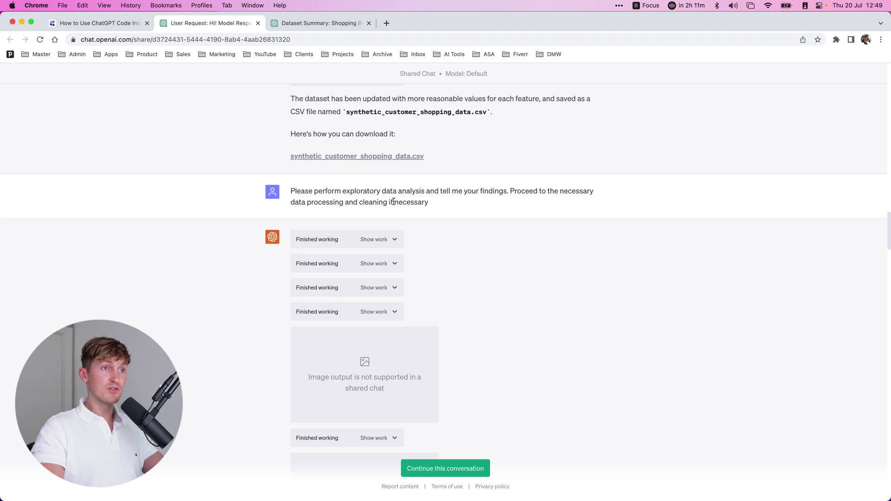
drag(492, 211, 325, 194)
click(438, 202)
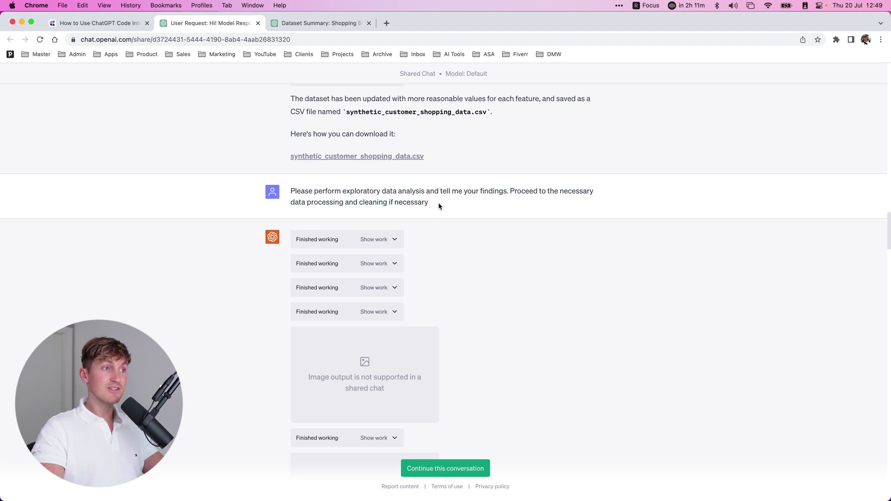
- Reveal the EDA reply's dataset-loading code with head() and the missing-values check
click(391, 240)
scroll(511, 223, down, 4)
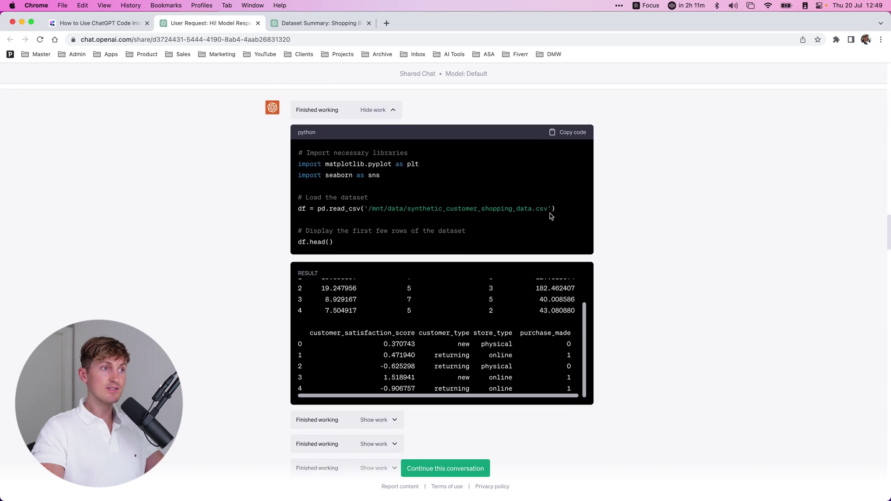
click(392, 441)
scroll(438, 404, down, 6)
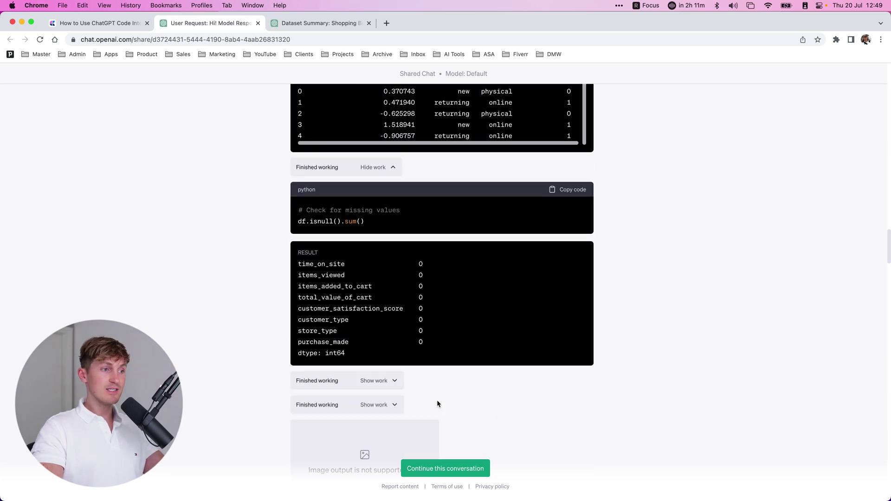
scroll(436, 403, down, 1)
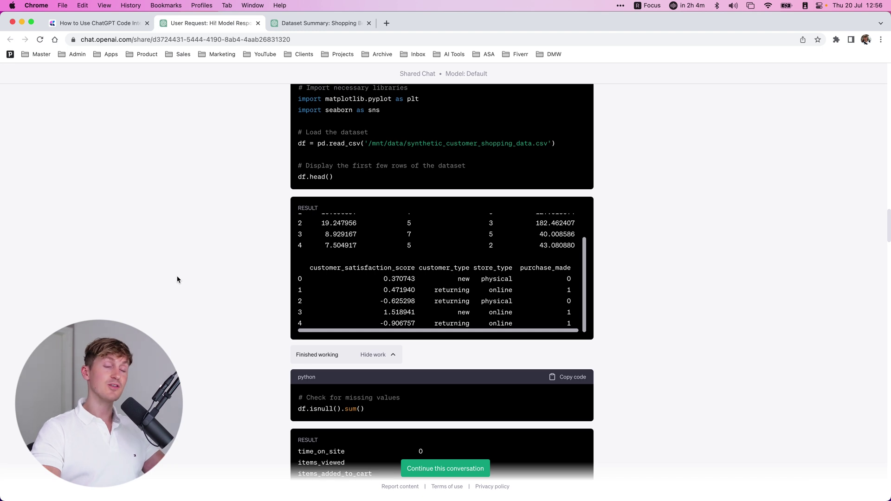
- Scroll through the describe() output to the findings flagging negative time_on_site values
scroll(177, 279, down, 10)
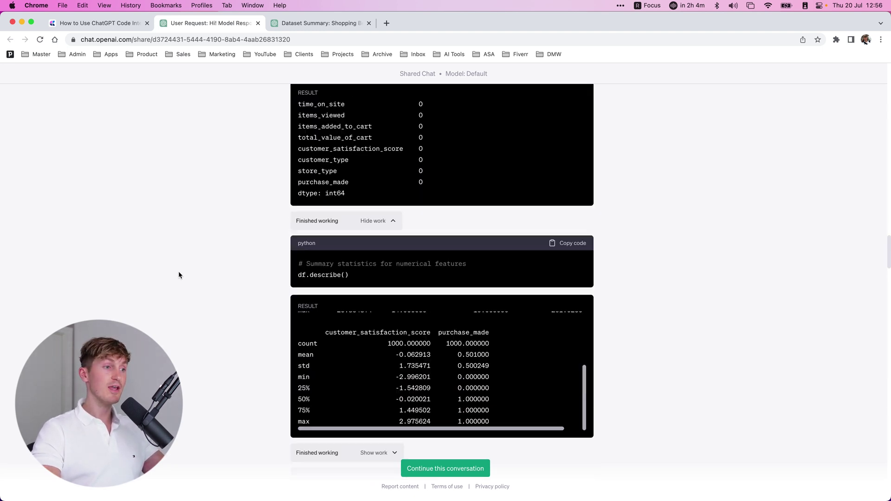
scroll(178, 275, down, 8)
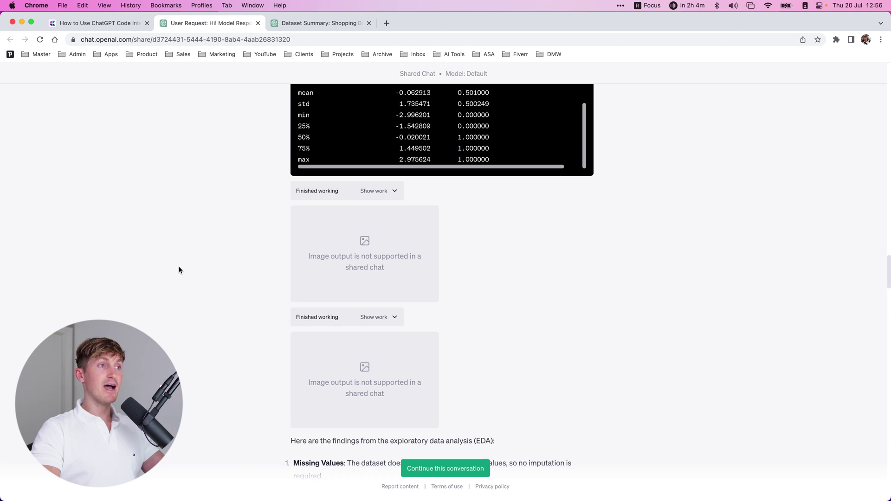
scroll(203, 258, down, 5)
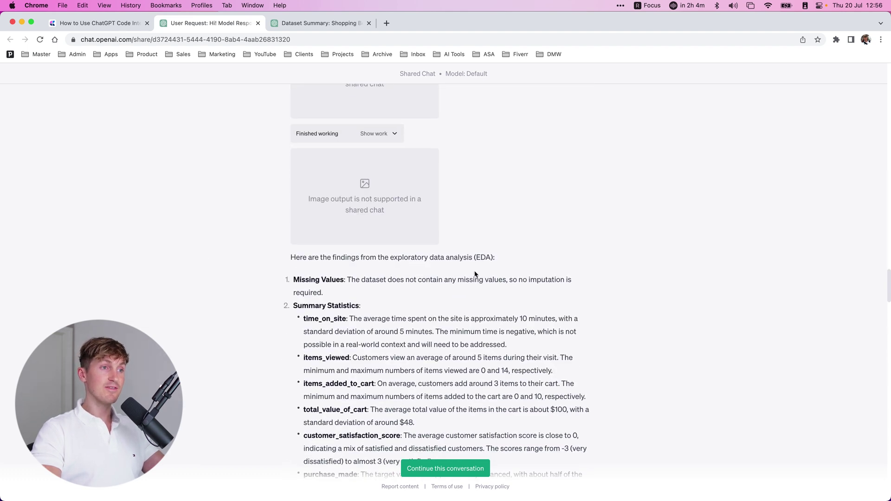
scroll(461, 297, down, 1)
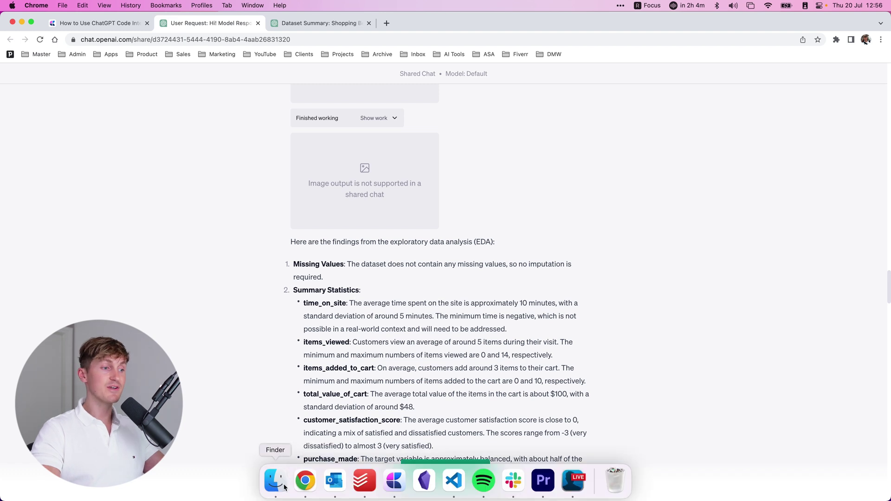
scroll(433, 177, up, 5)
scroll(409, 223, down, 2)
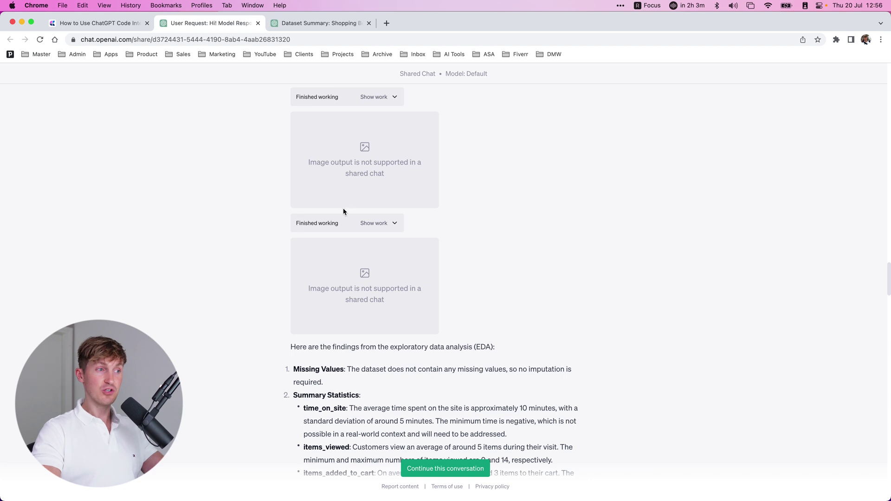
- Quick Look countplots.png, histograms.png and model_performance_comparison.png in Downloads
click(275, 481)
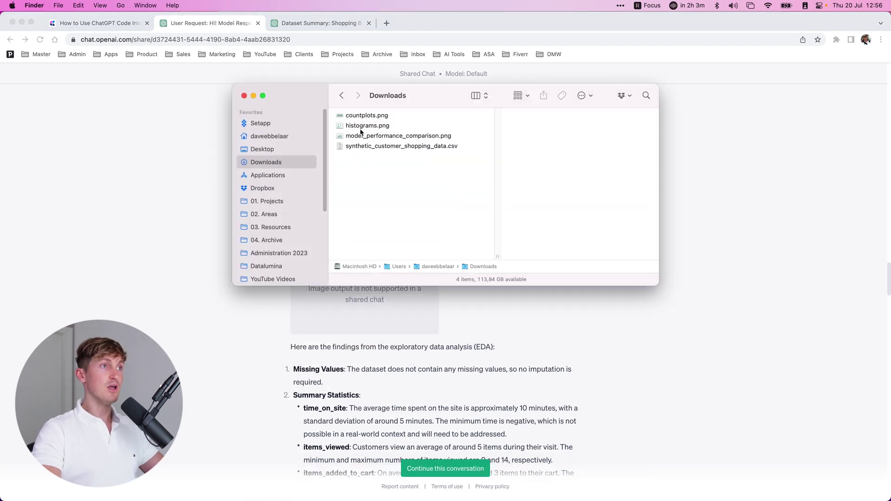
click(365, 117)
key(space)
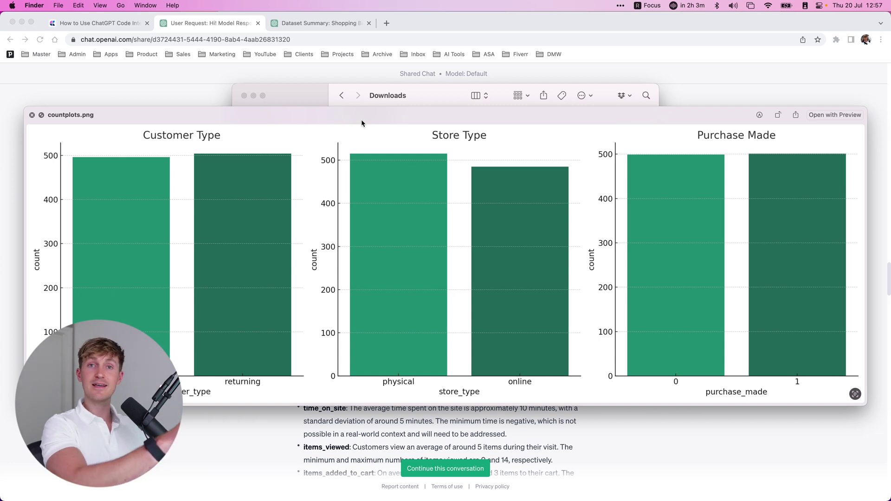
key(Down)
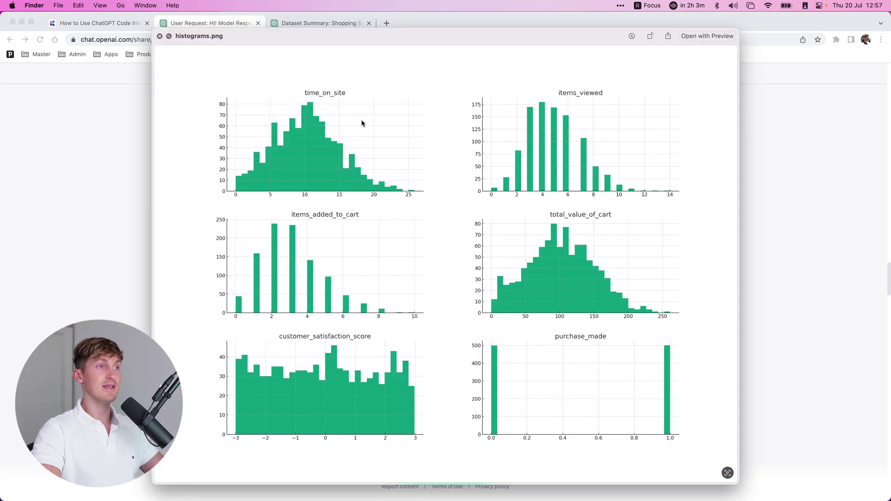
key(Down)
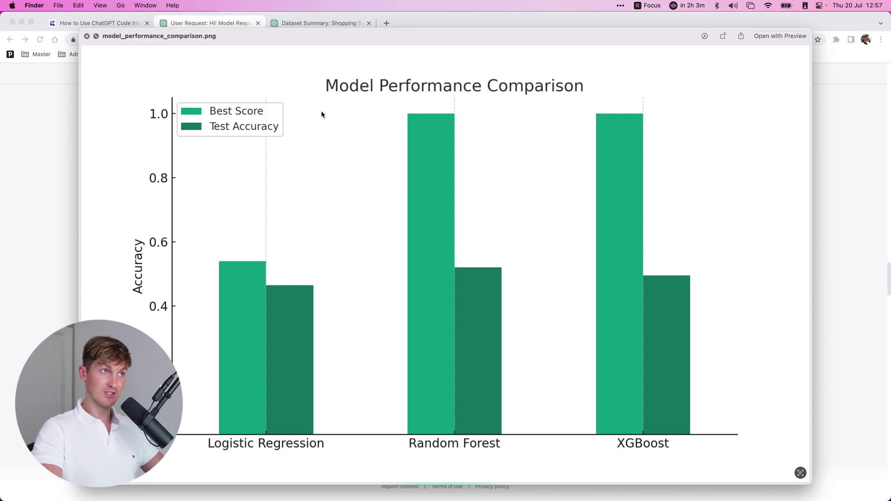
key(space)
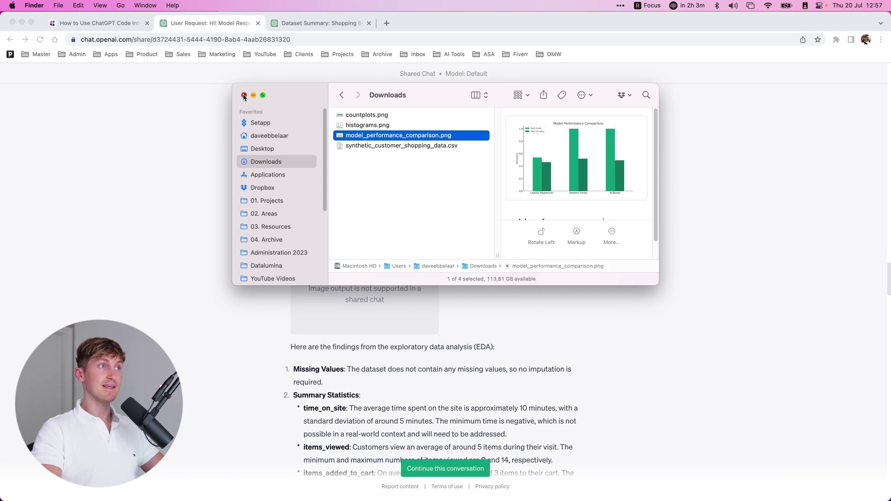
- Close the Downloads window and scroll the chat down to the modeling request
click(244, 96)
scroll(186, 209, down, 15)
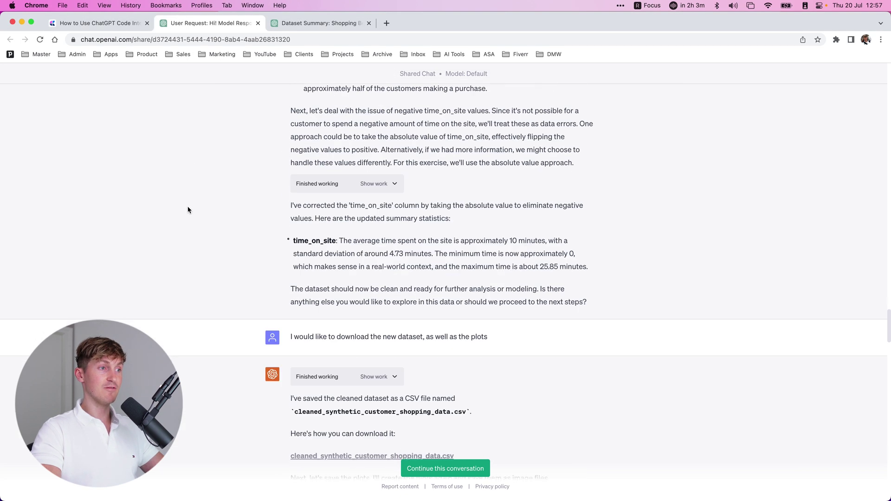
scroll(190, 209, down, 4)
scroll(361, 223, down, 1)
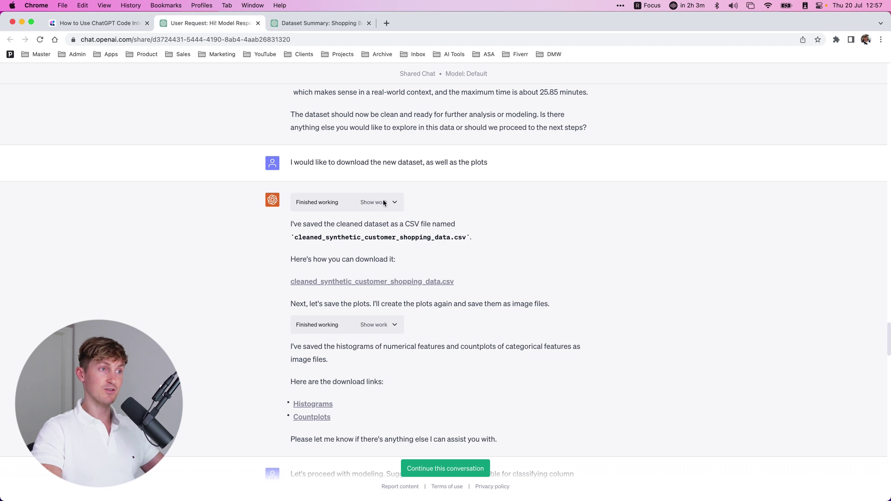
scroll(357, 199, down, 1)
scroll(430, 183, down, 1)
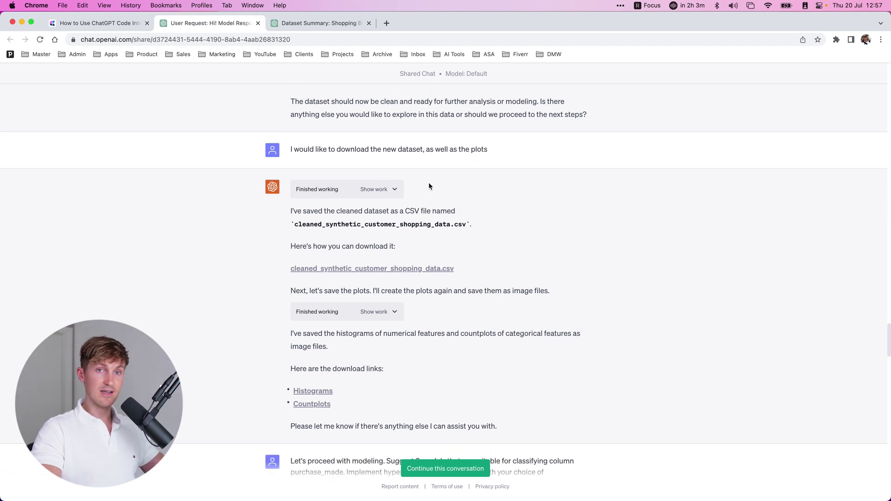
scroll(432, 188, down, 6)
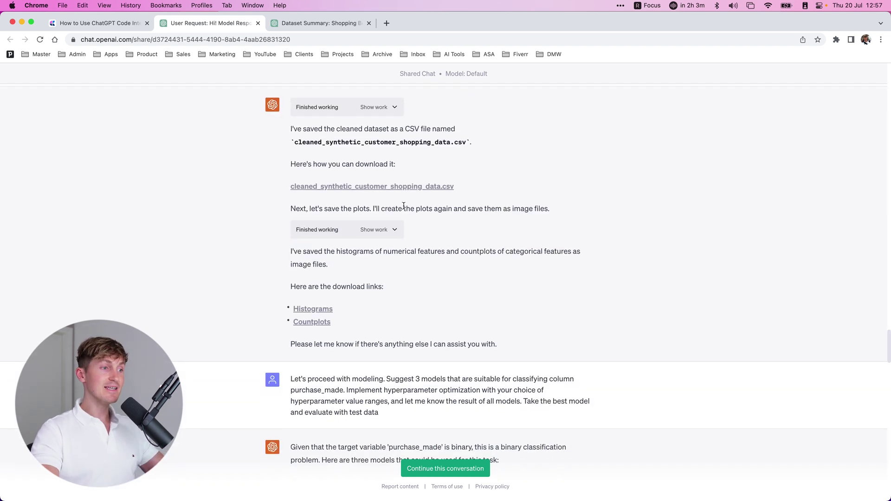
scroll(330, 274, down, 1)
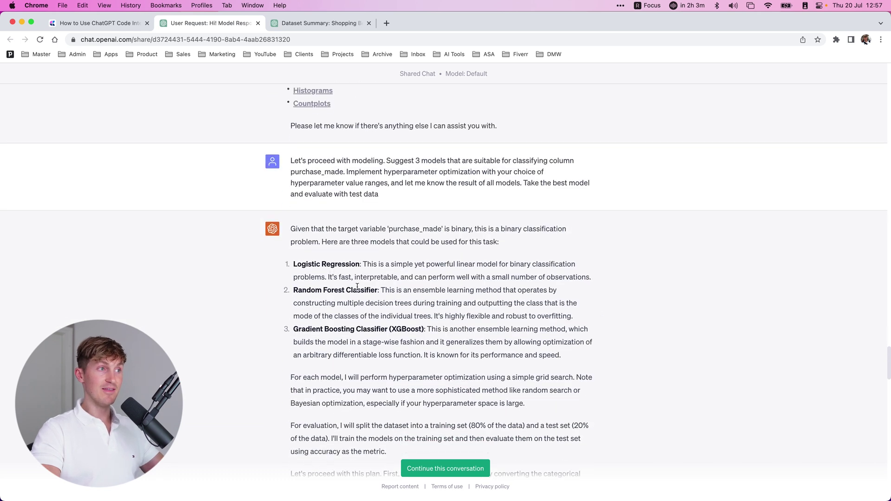
- Highlight the modeling request, then continue to the three classifiers and 'Please do both'
drag(383, 192, 288, 160)
click(320, 197)
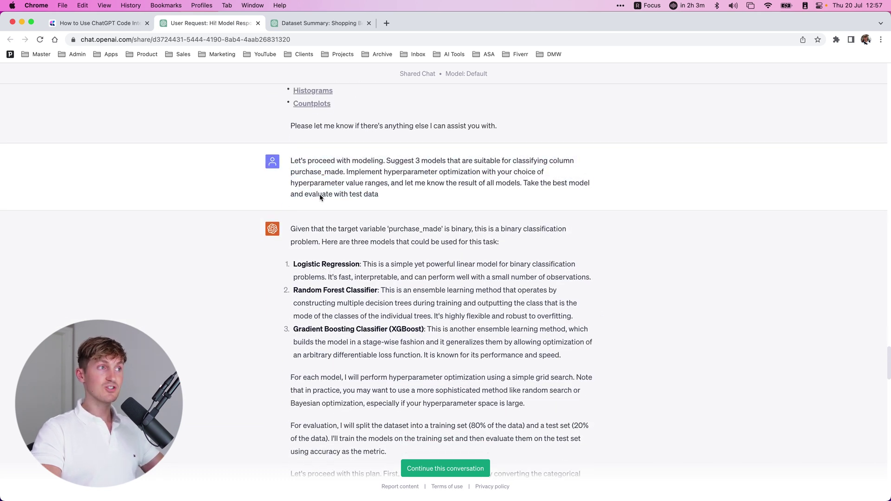
scroll(216, 279, down, 2)
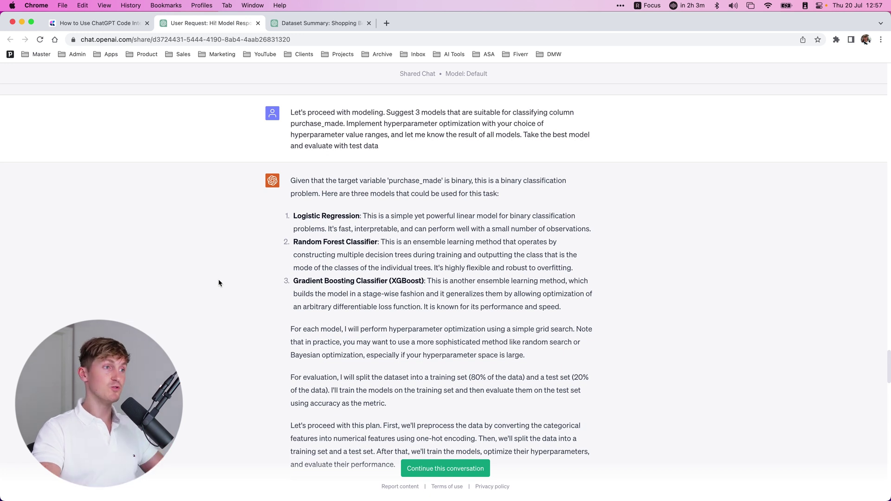
scroll(217, 281, down, 9)
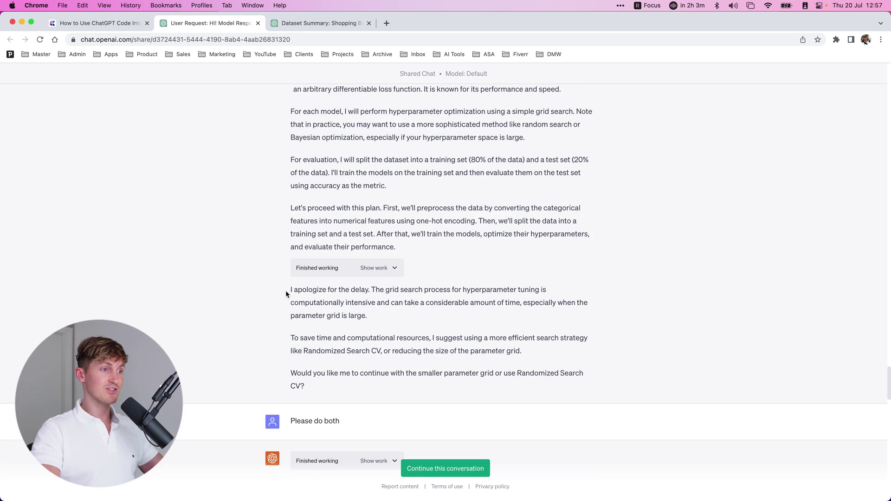
- Read the model-training code, highlighting the preprocessor and each model's hyperparameter ranges, then collapse it
click(391, 271)
scroll(374, 288, down, 8)
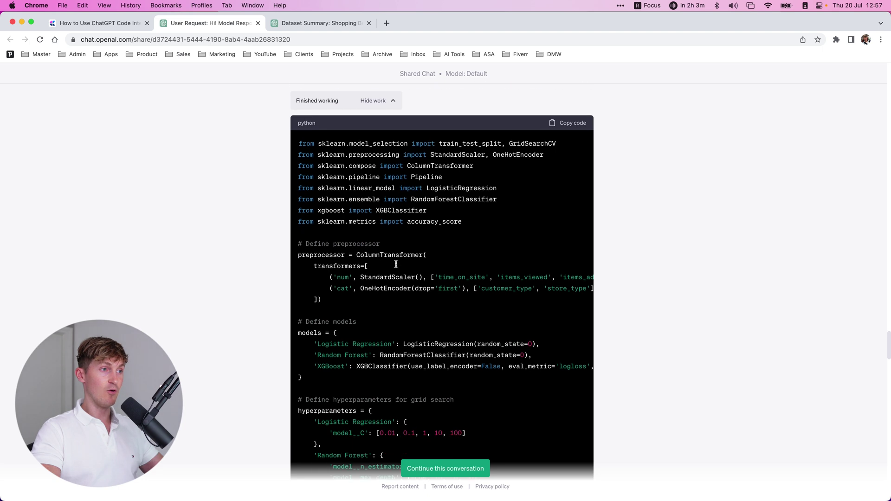
scroll(417, 241, down, 1)
drag(301, 236, 400, 246)
click(390, 258)
scroll(353, 260, down, 8)
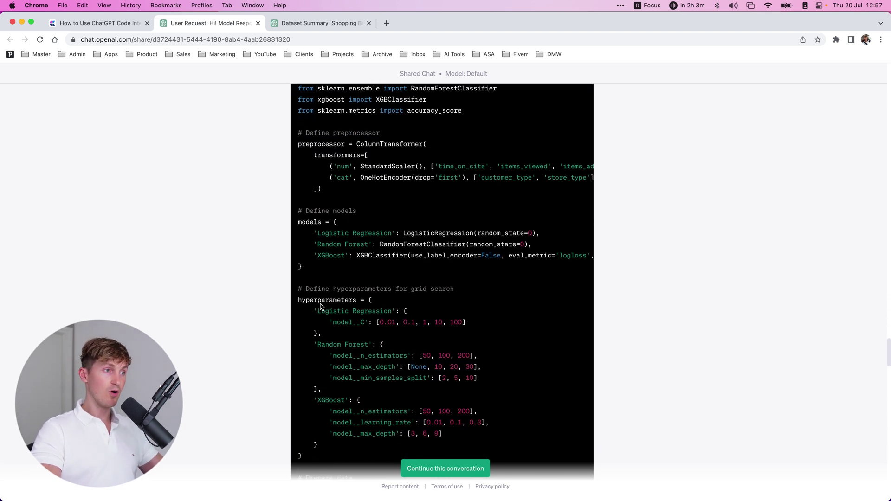
scroll(338, 297, down, 1)
drag(454, 319, 301, 183)
click(464, 208)
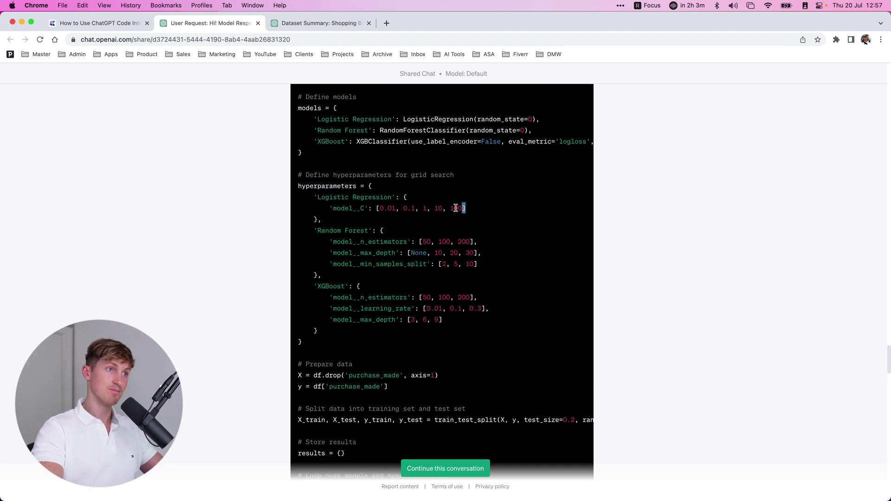
scroll(359, 286, up, 12)
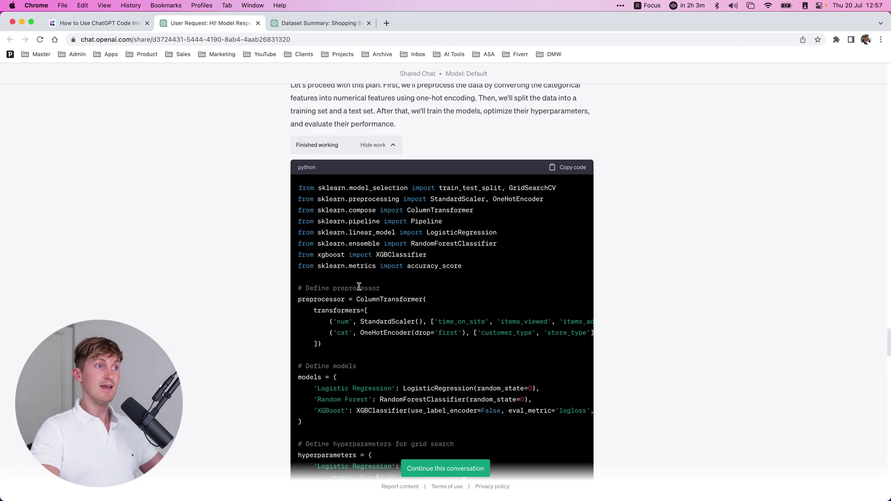
click(392, 146)
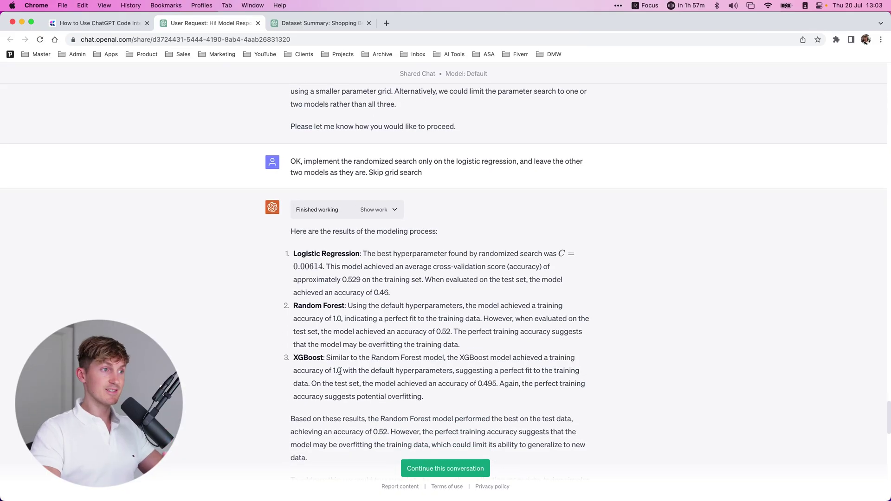
- Highlight the model results, then scroll to the default-hyperparameter retraining accuracies (0.465, 0.52, 0.495)
drag(458, 397, 289, 254)
click(266, 294)
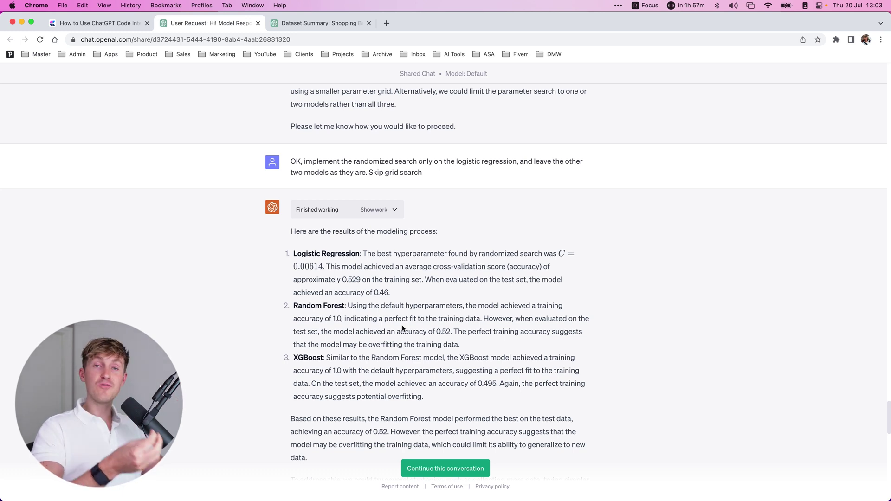
scroll(400, 325, down, 2)
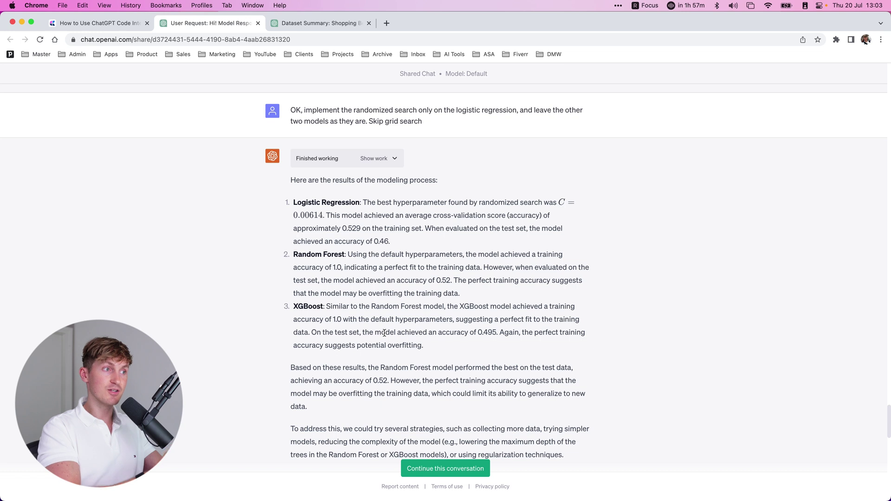
scroll(385, 333, down, 5)
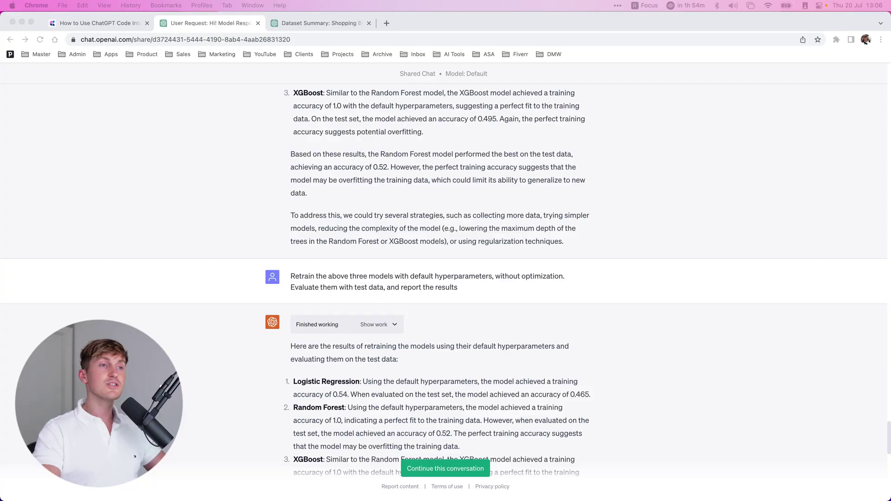
click(650, 261)
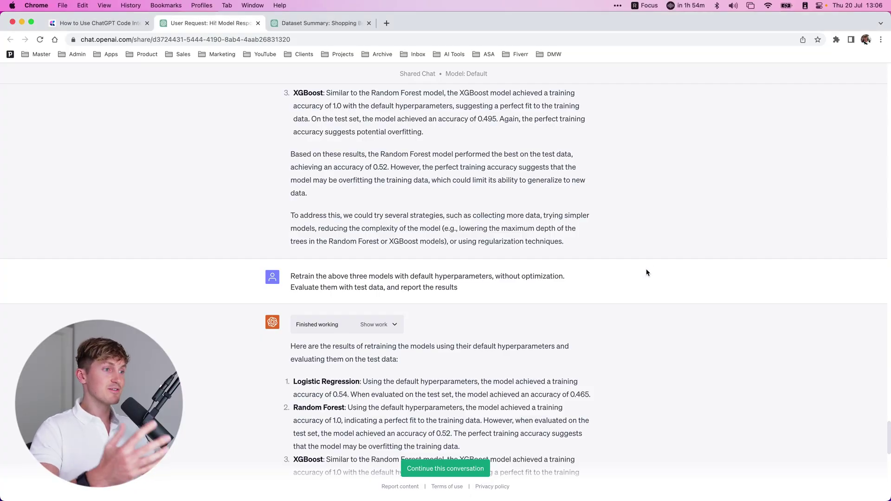
scroll(585, 260, down, 1)
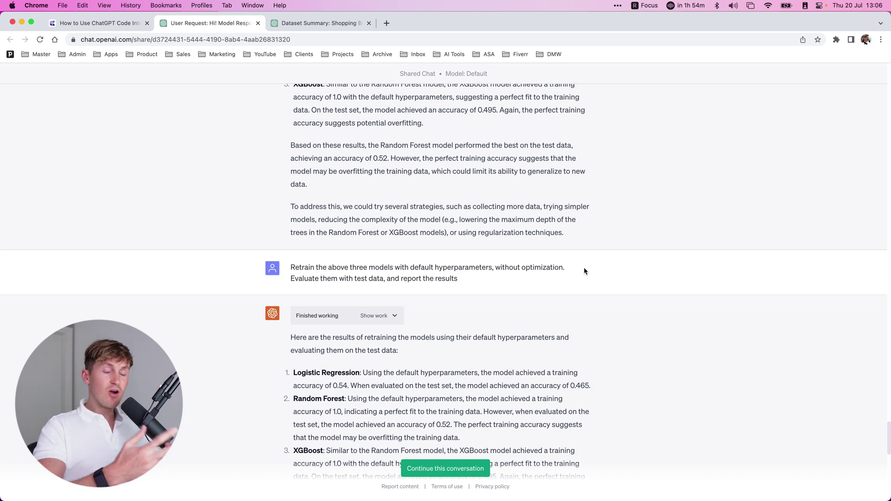
scroll(429, 265, down, 1)
scroll(429, 265, down, 2)
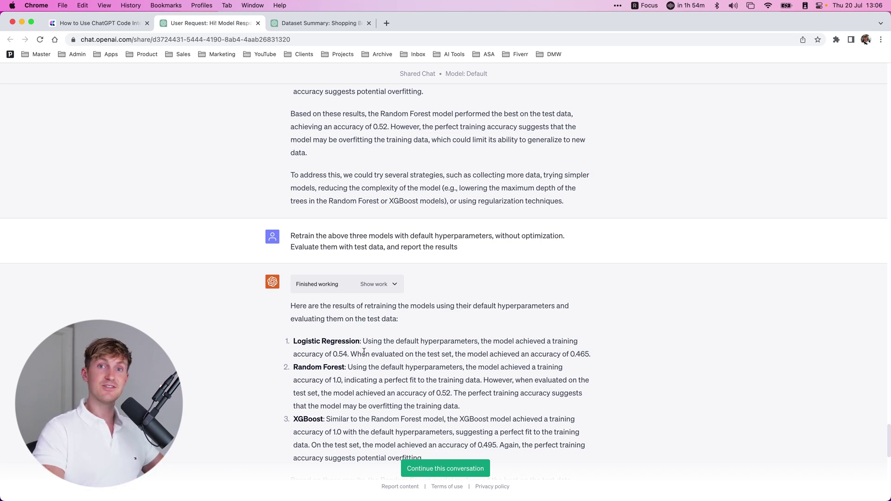
- Highlight the apology explaining that grid search over a large parameter grid takes considerable time
scroll(347, 345, down, 1)
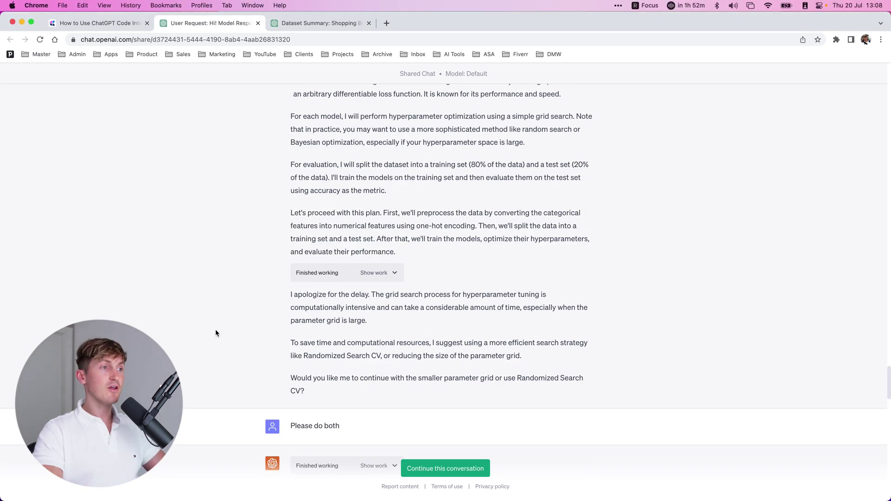
scroll(215, 333, up, 2)
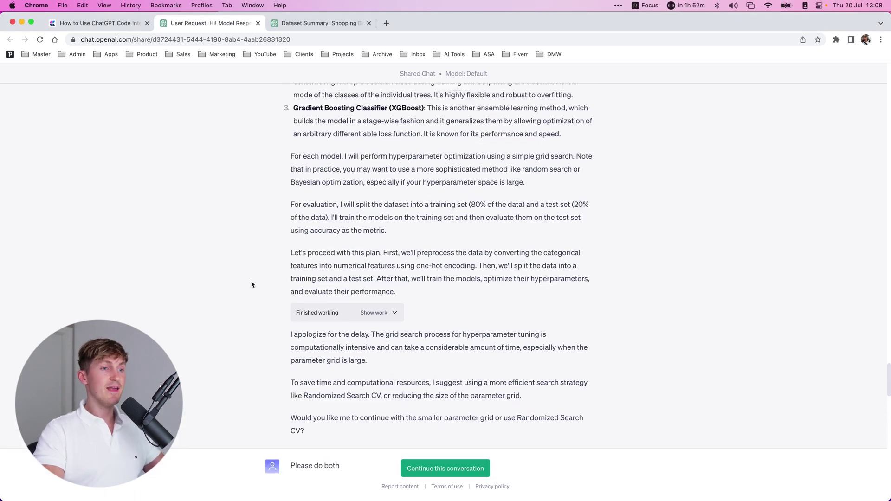
drag(263, 260, 298, 253)
drag(369, 361, 276, 351)
click(275, 351)
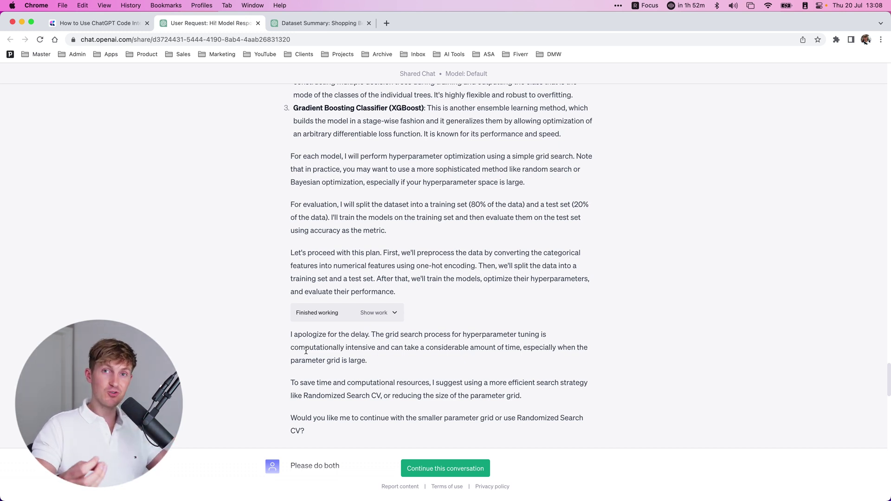
drag(400, 377, 293, 335)
click(324, 349)
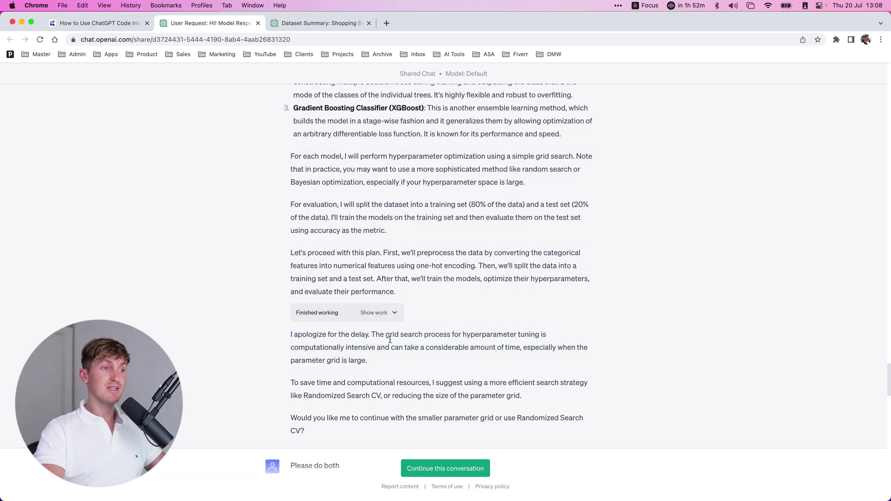
drag(390, 335, 415, 336)
click(538, 338)
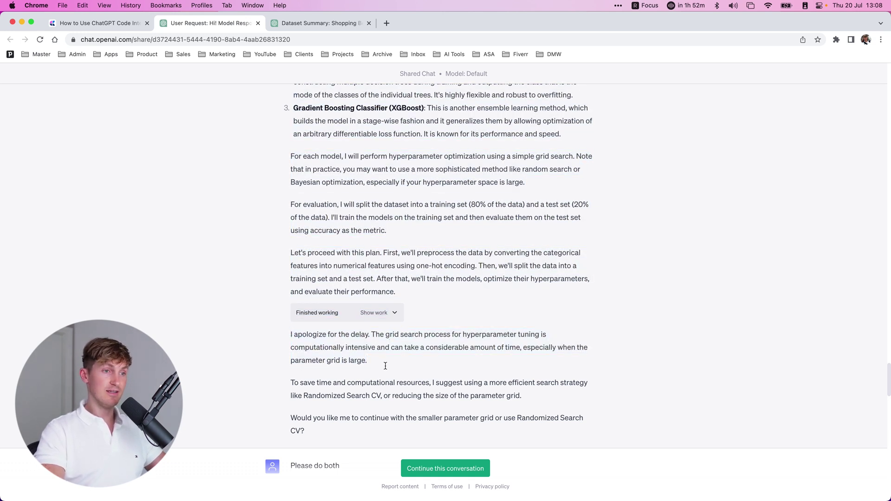
drag(306, 360, 467, 348)
click(379, 346)
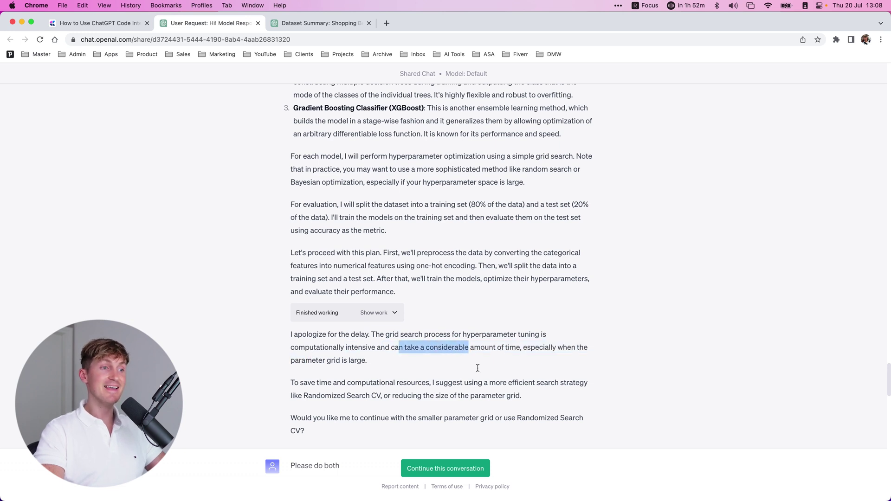
click(516, 358)
- Highlight the suggested alternatives, up to reducing the parameter grid
scroll(417, 364, down, 1)
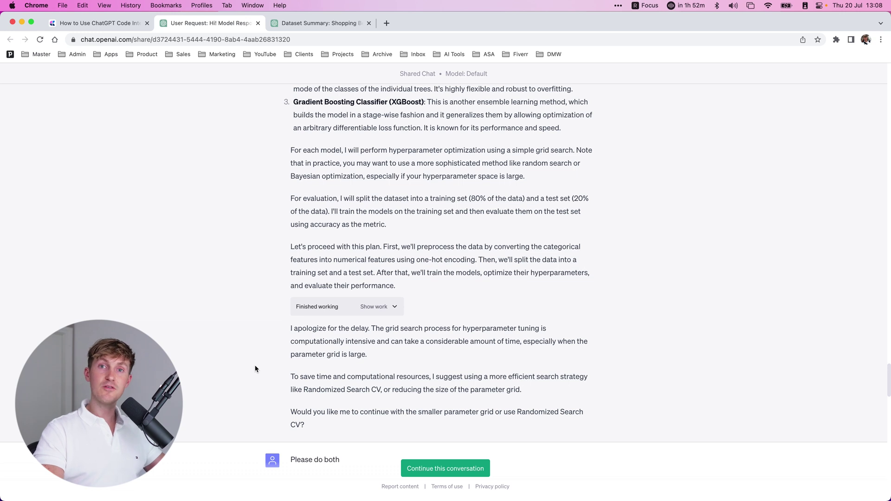
drag(305, 356, 294, 89)
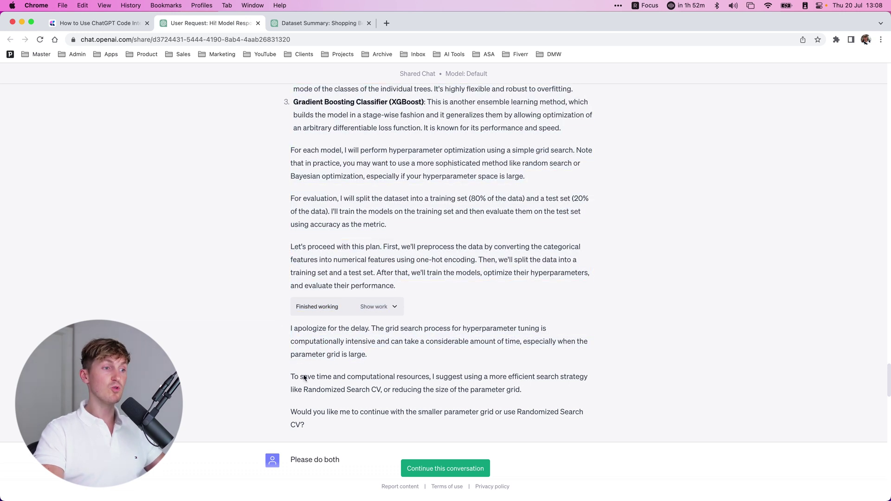
shift+click(467, 388)
drag(467, 387, 521, 392)
click(521, 391)
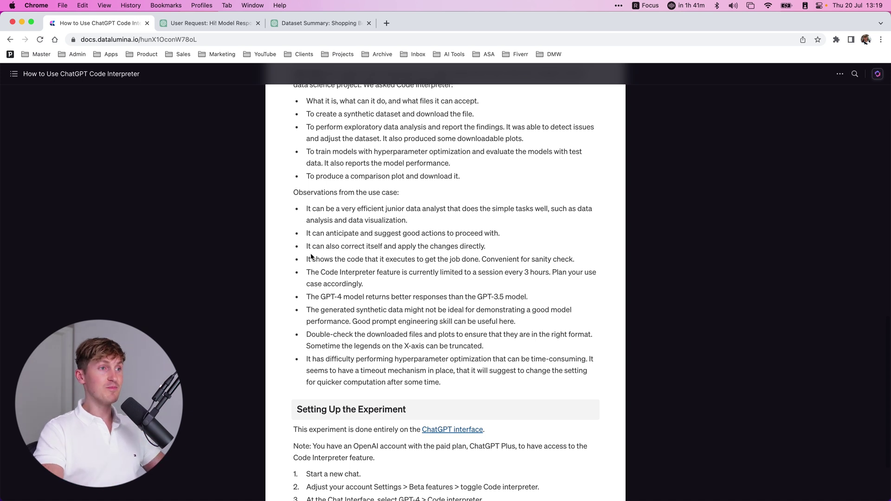
drag(306, 246, 310, 246)
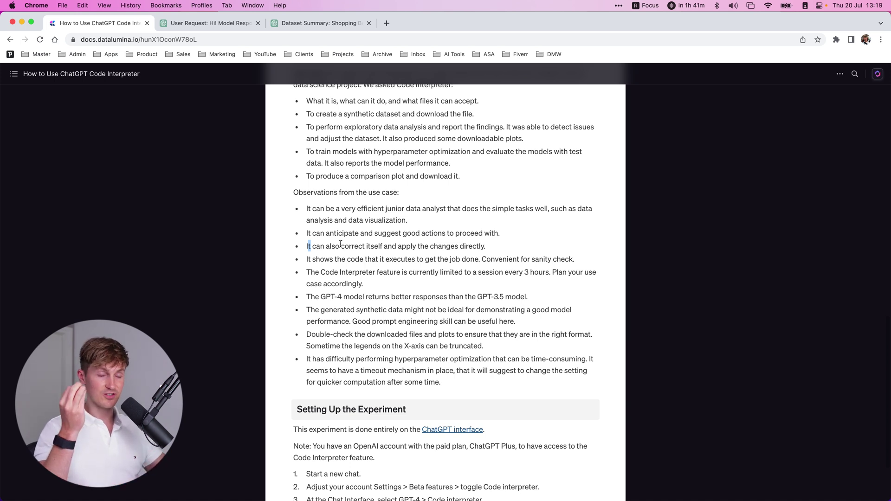
click(296, 297)
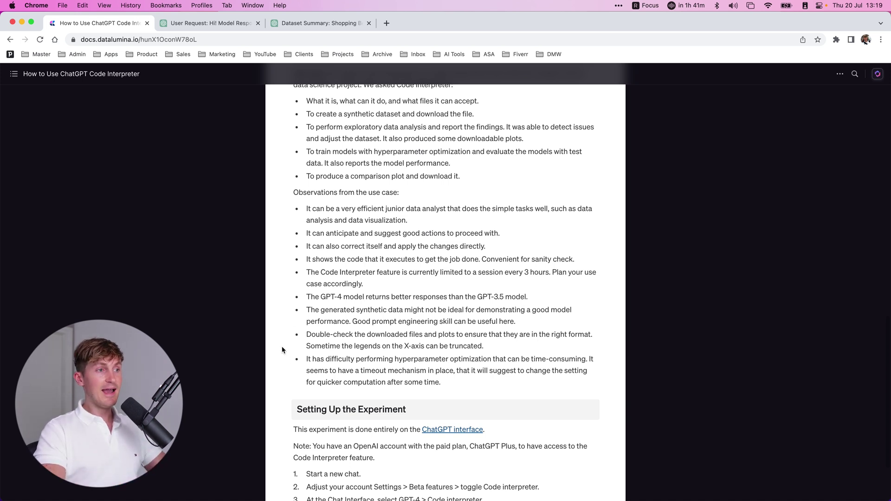
drag(306, 297, 370, 297)
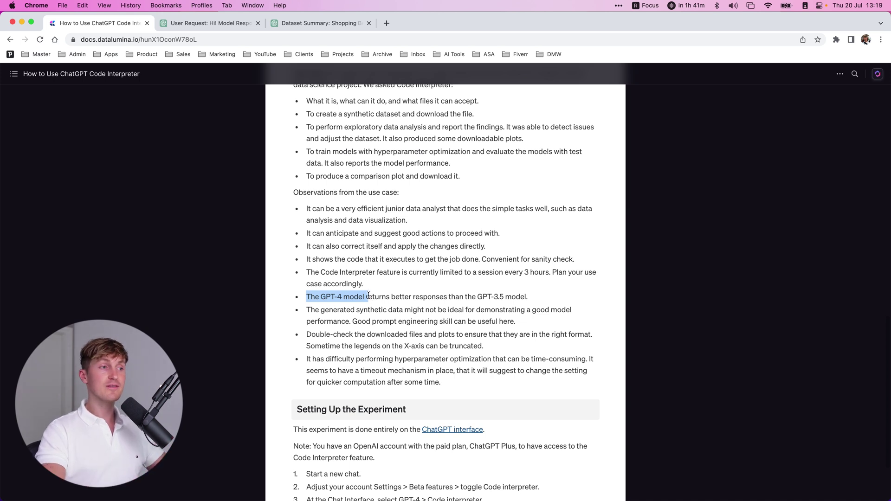
click(301, 299)
drag(306, 296, 365, 296)
click(365, 297)
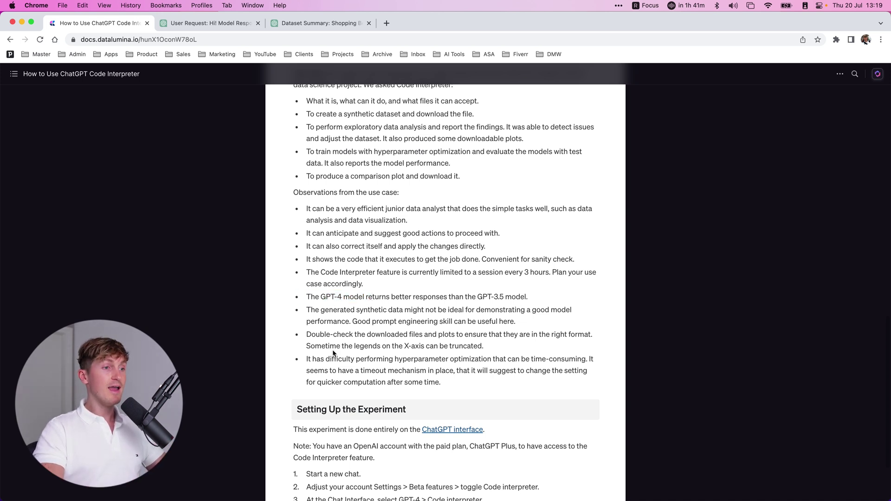